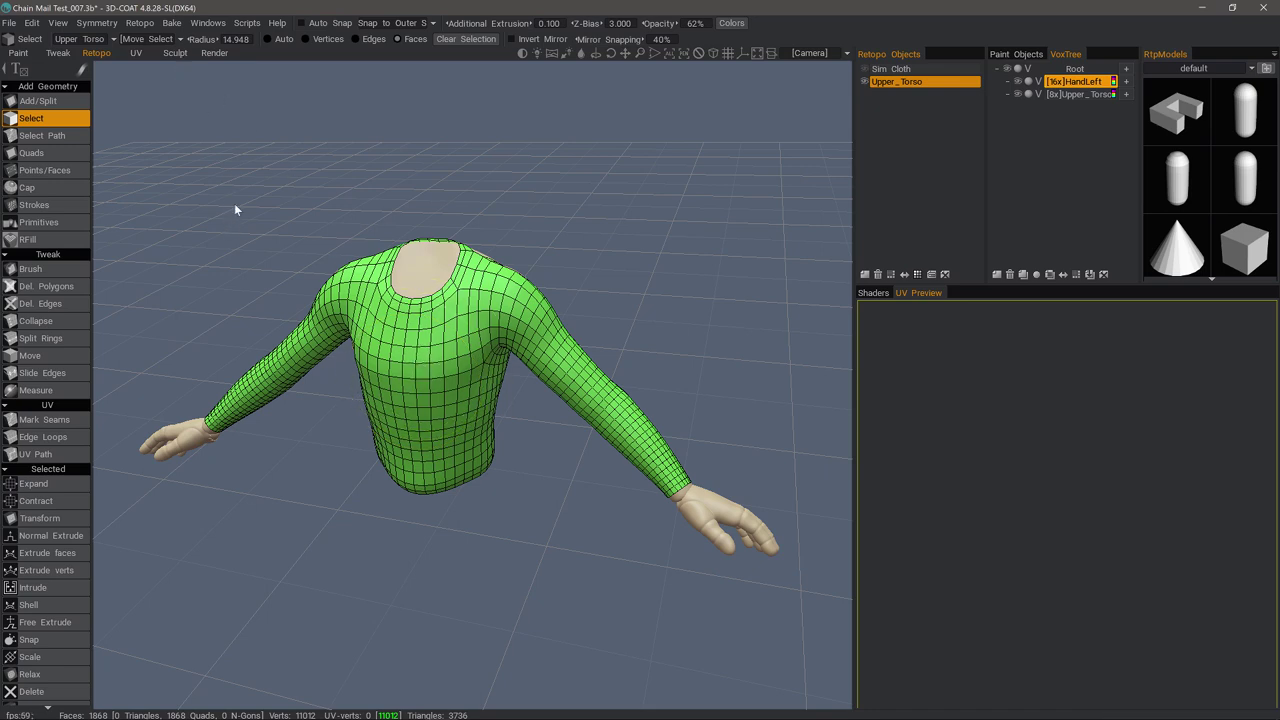
Show the Sim Cloth retopo mesh for comparison, and return to displaying only Upper_Torso
{"action": "left_click", "coordinate": [870, 69]}
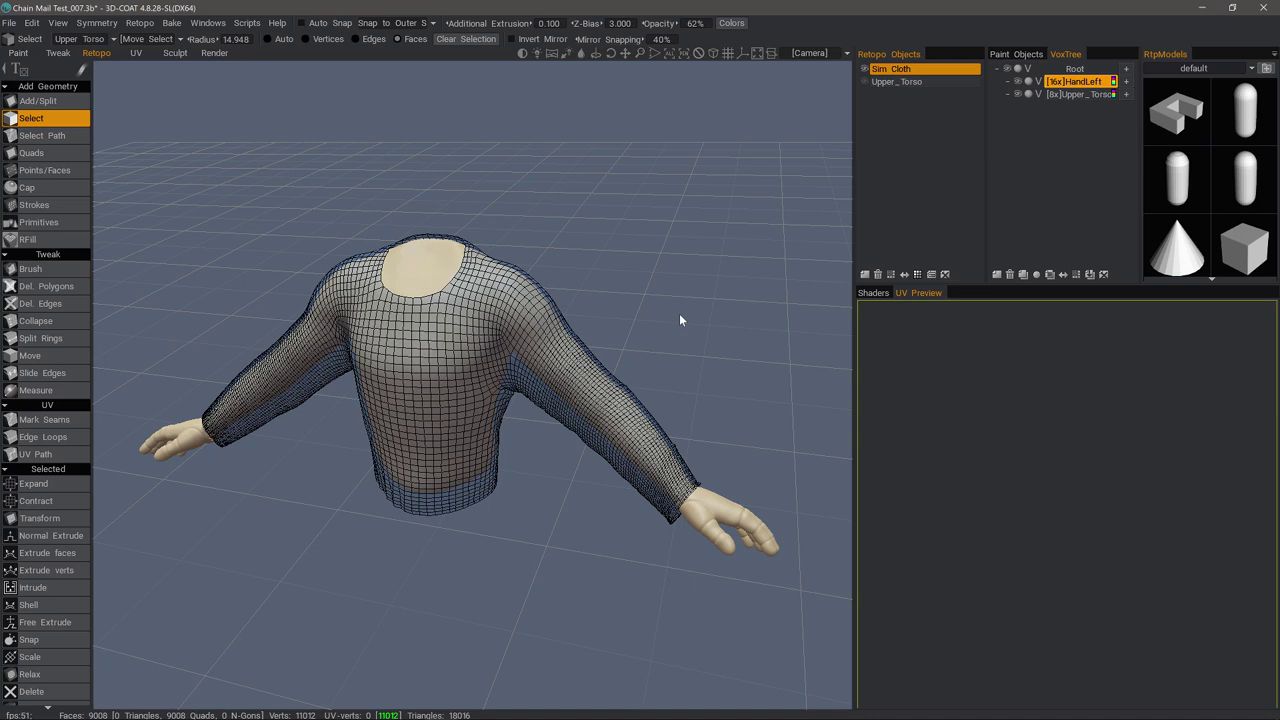
{"action": "left_click", "coordinate": [865, 70]}
{"action": "left_click", "coordinate": [862, 82]}
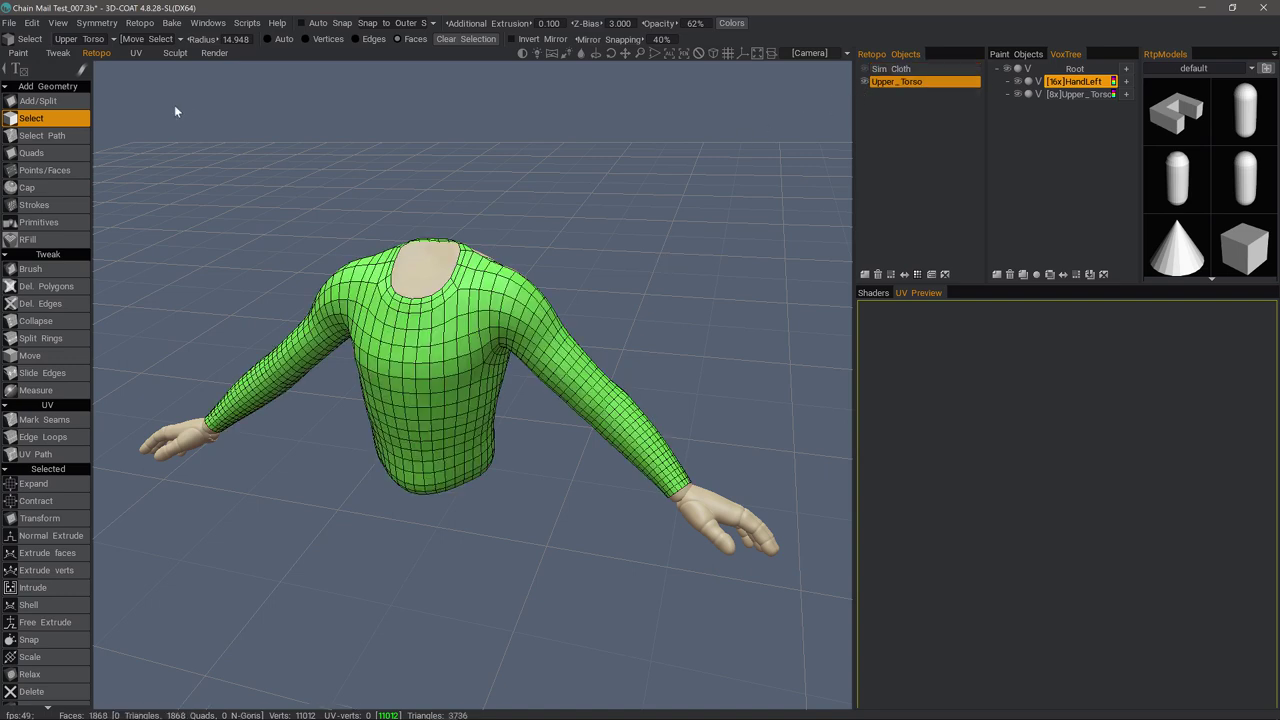
{"action": "left_click_drag", "start_coordinate": [174, 105], "coordinate": [200, 108]}
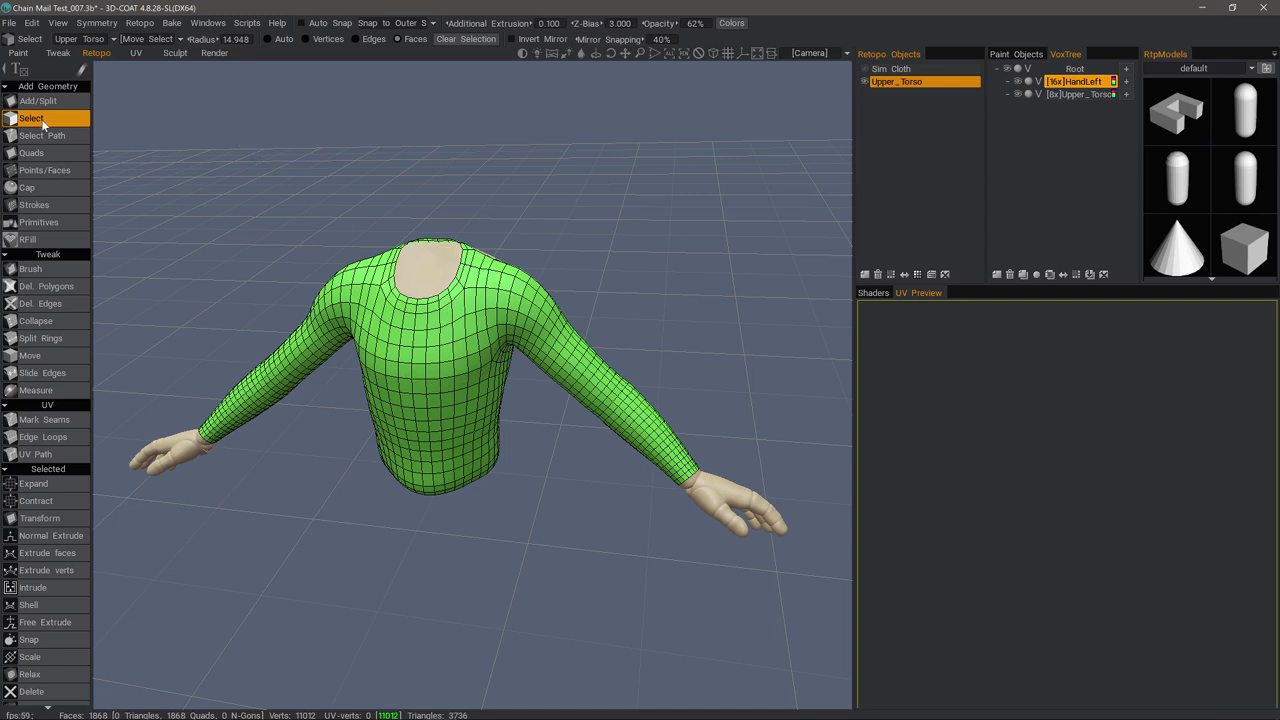
Set the selection mode to edges near the neckline, with a brush radius of 1.052 and a retopo mesh opacity of 6%
{"action": "left_click", "coordinate": [364, 38]}
{"action": "scroll", "coordinate": [411, 208], "scroll_direction": "up", "scroll_amount": 3}
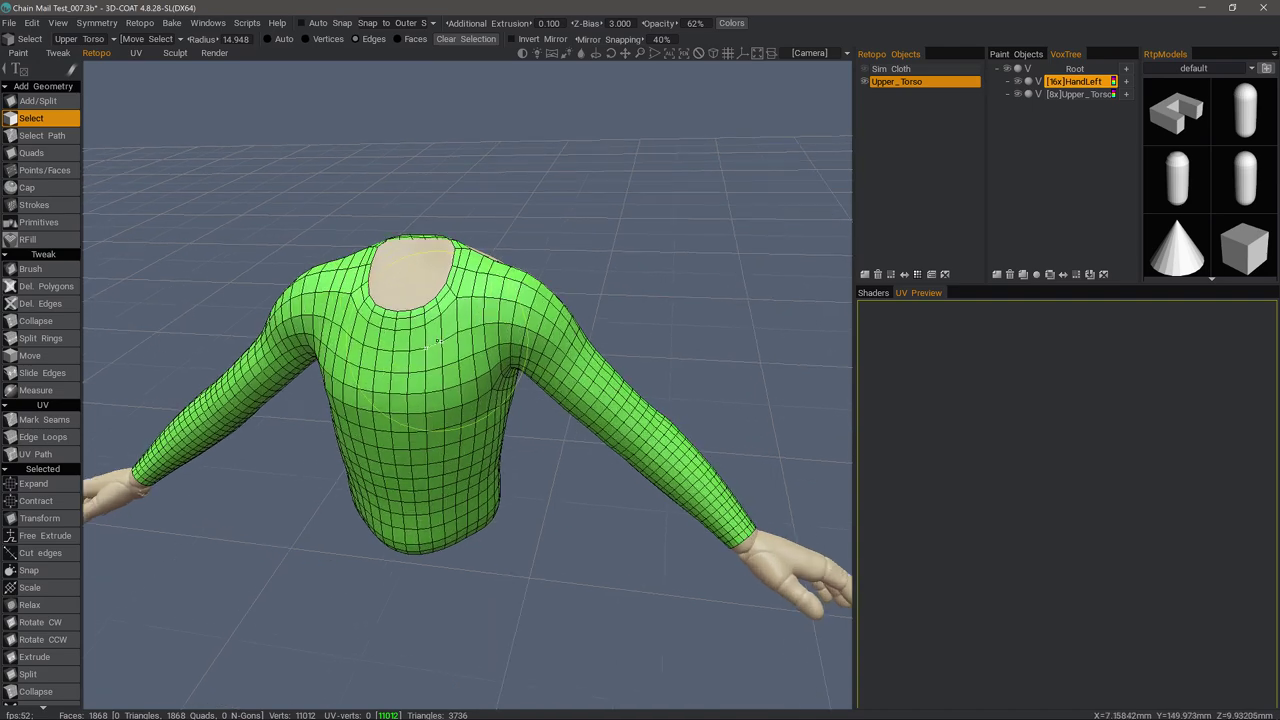
{"action": "scroll", "coordinate": [437, 341], "scroll_direction": "up", "scroll_amount": 5}
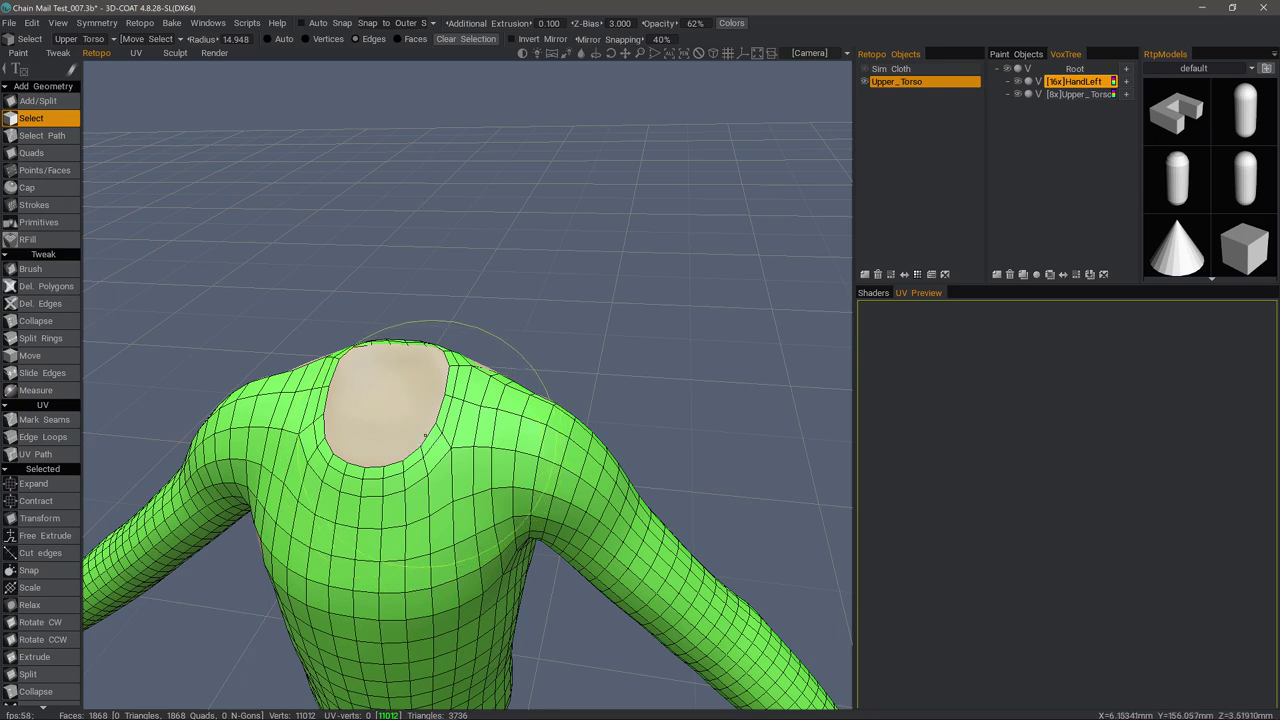
{"action": "key", "text": "["}
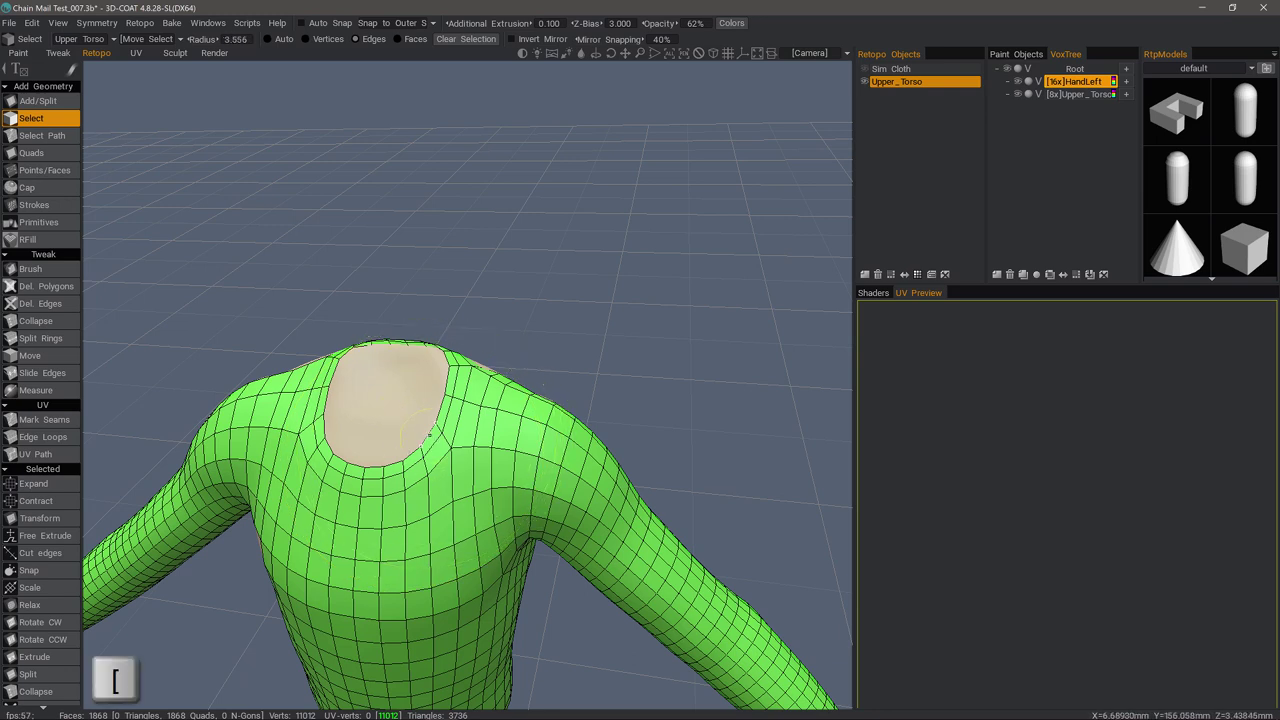
{"action": "key", "text": "["}
{"action": "key", "text": "["}
{"action": "key", "text": "["}
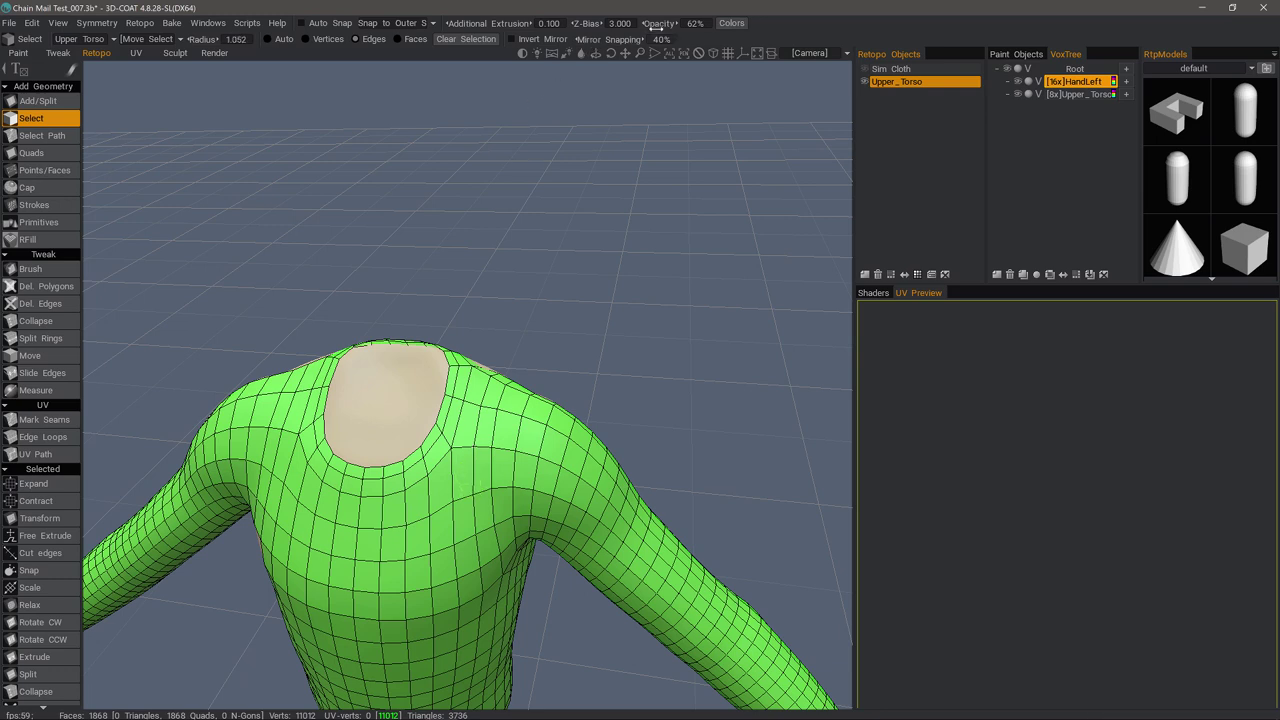
{"action": "left_click_drag", "start_coordinate": [653, 27], "coordinate": [569, 32]}
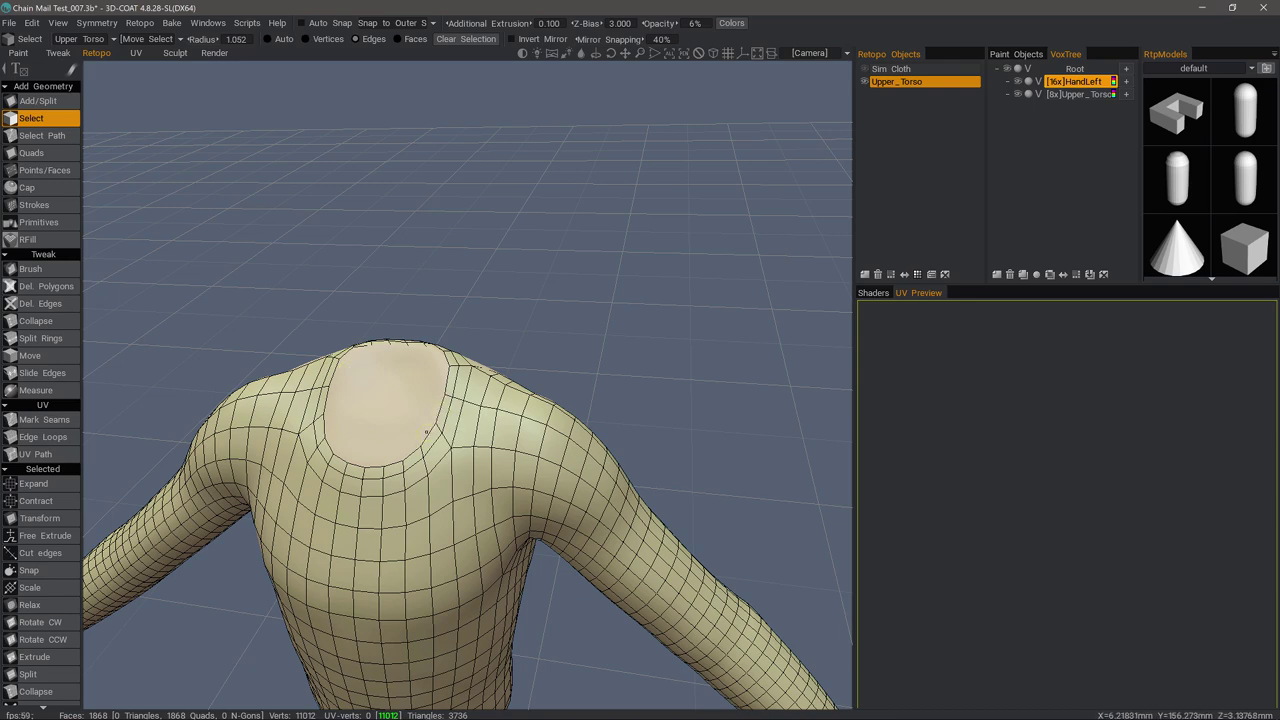
Clone the ring of faces along the neckline's border edge loop into a new retopo object, without snapping it to the voxel mesh
{"action": "double_click", "coordinate": [427, 434]}
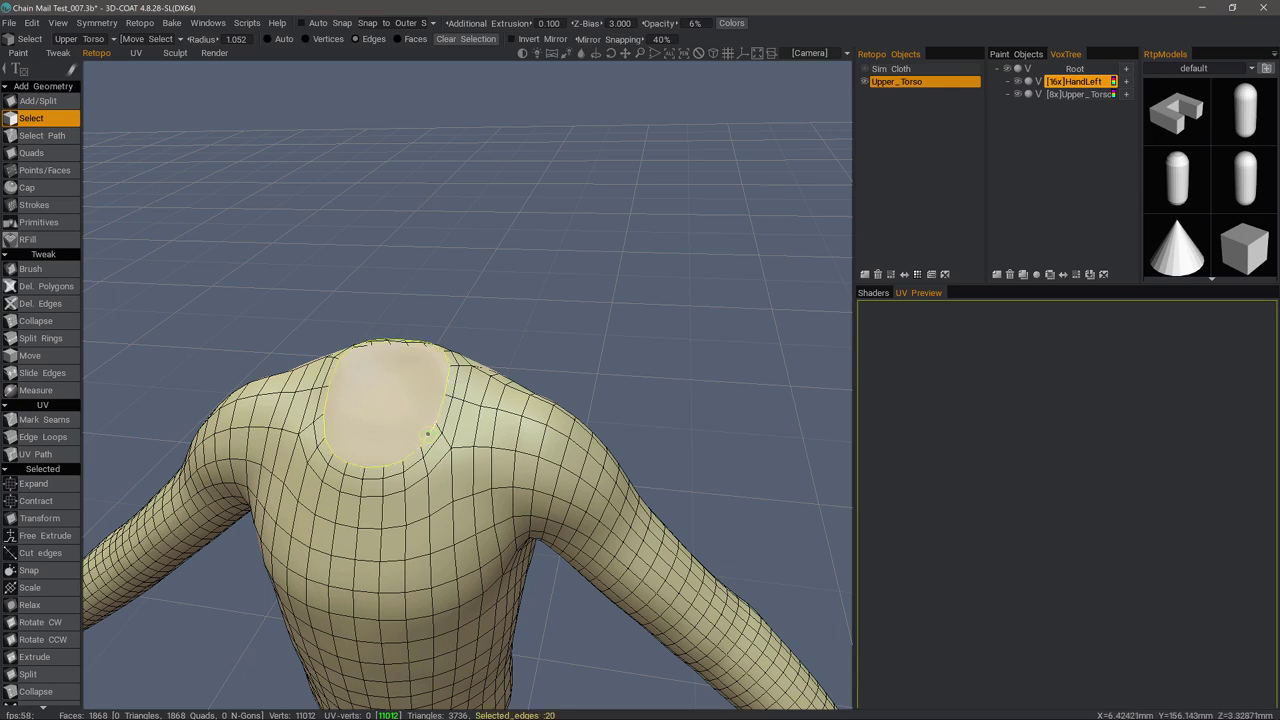
{"action": "left_click", "coordinate": [398, 39]}
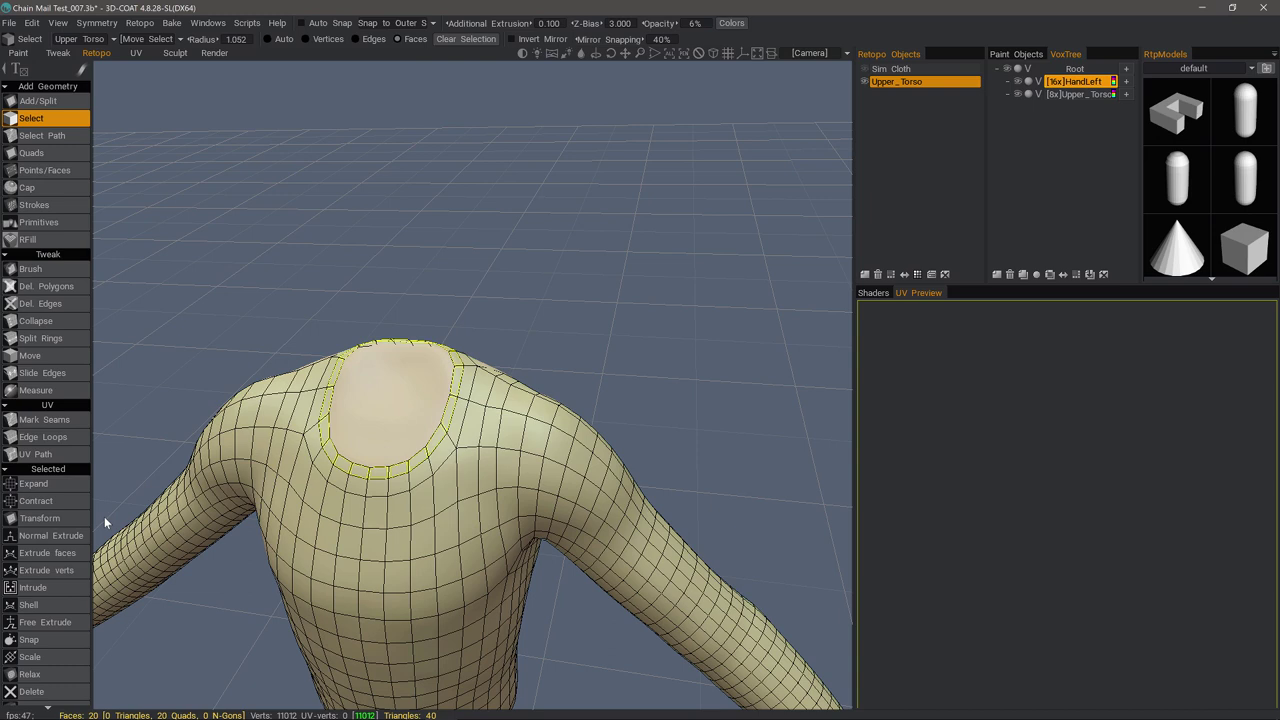
{"action": "scroll", "coordinate": [76, 640], "scroll_direction": "down", "scroll_amount": 5}
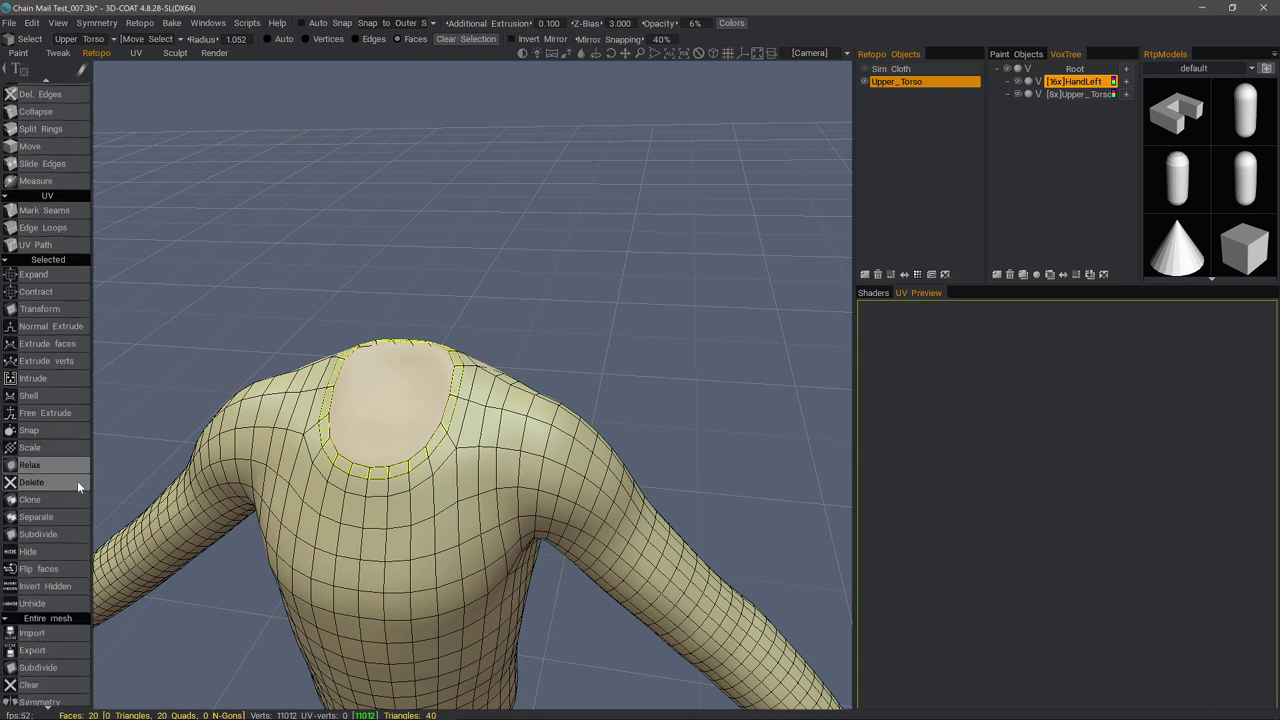
{"action": "left_click", "coordinate": [61, 500]}
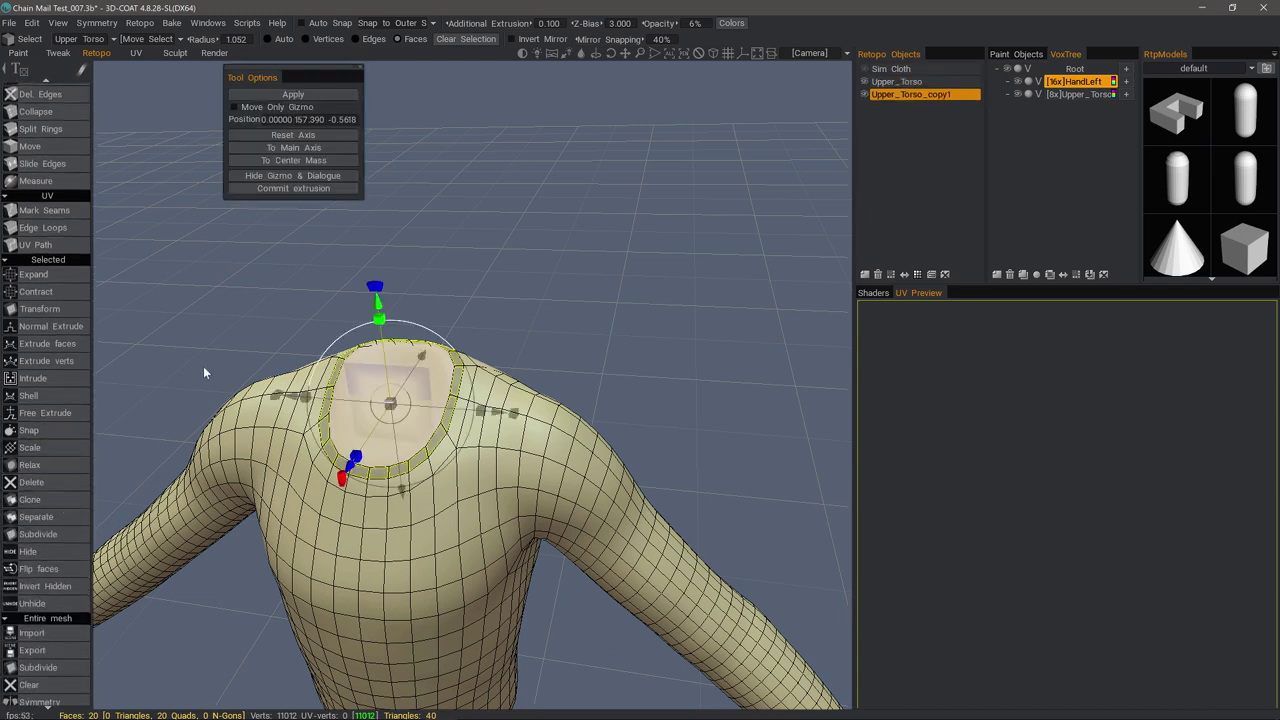
{"action": "left_click", "coordinate": [300, 94]}
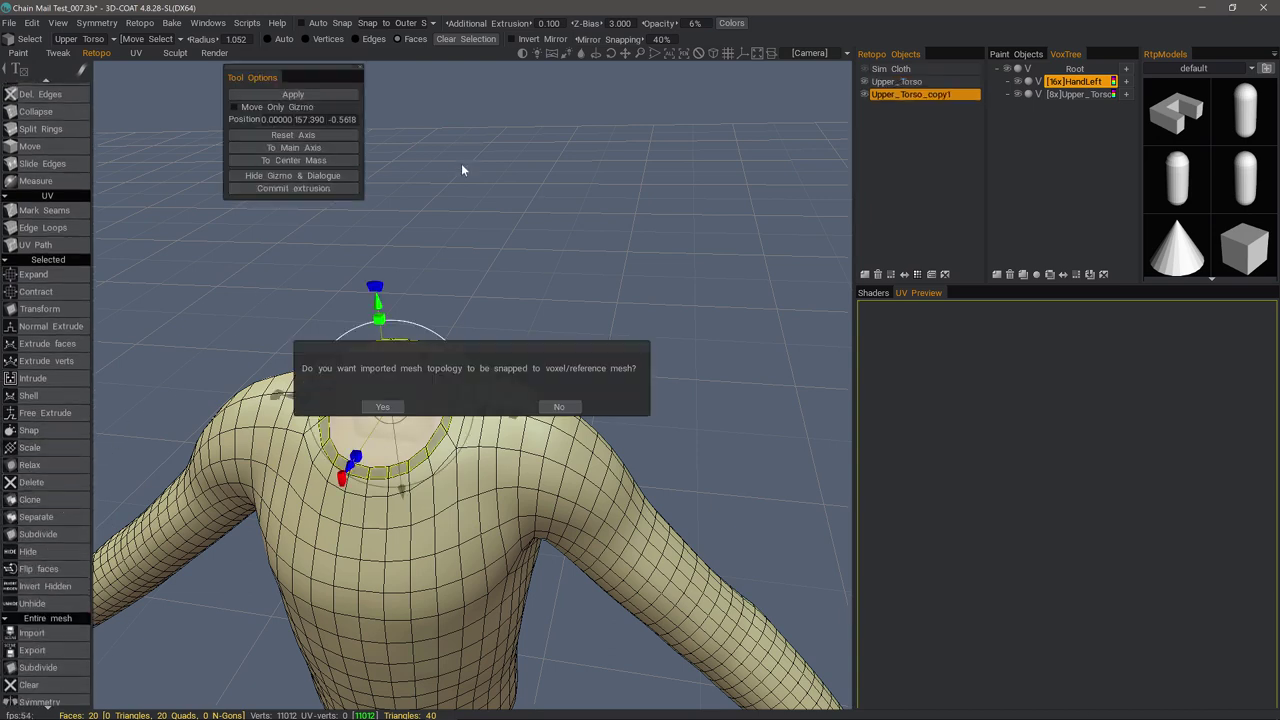
{"action": "left_click", "coordinate": [559, 406]}
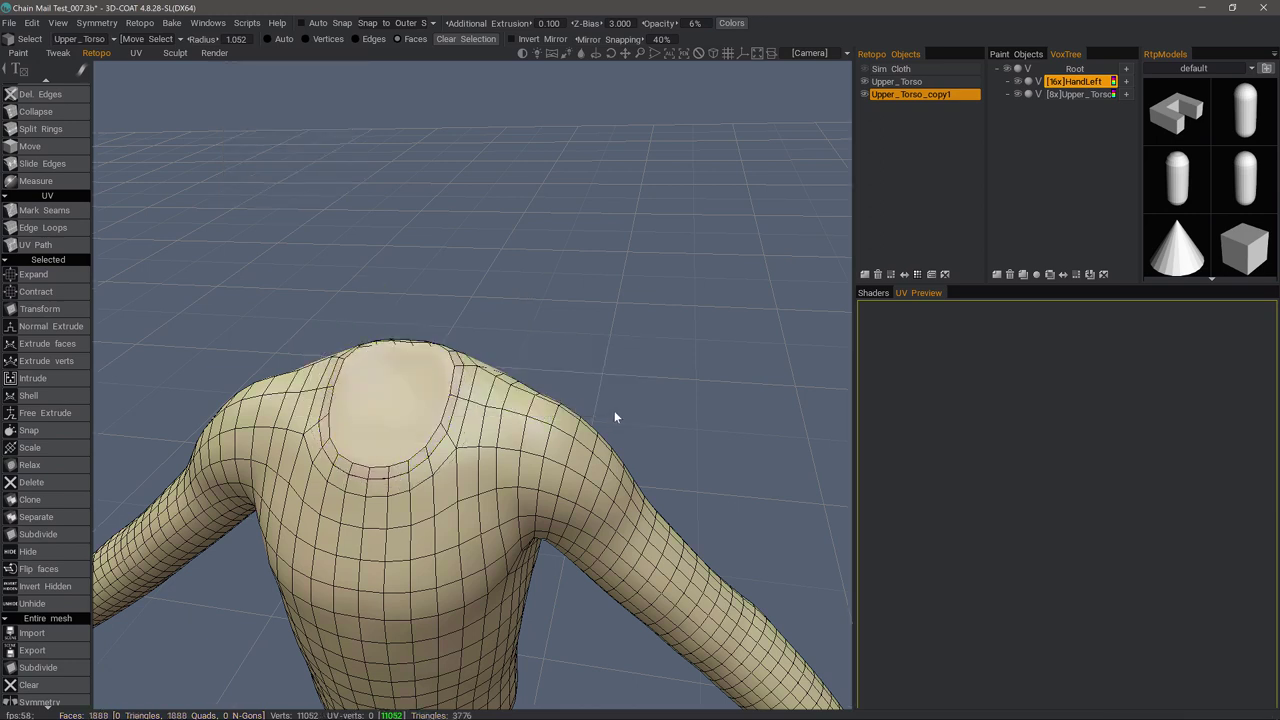
Hide the Upper_Torso retopo object and subdivide the cloned neckline ring once
{"action": "left_click", "coordinate": [865, 81]}
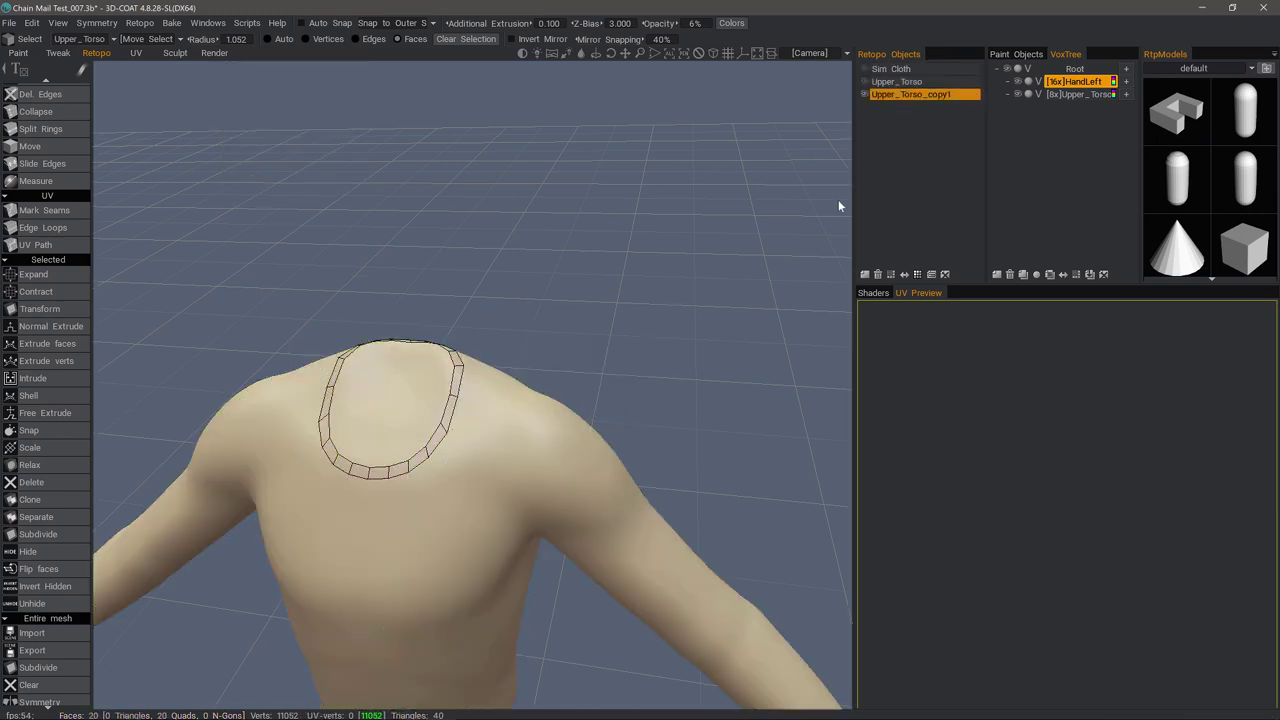
{"action": "left_click", "coordinate": [890, 274]}
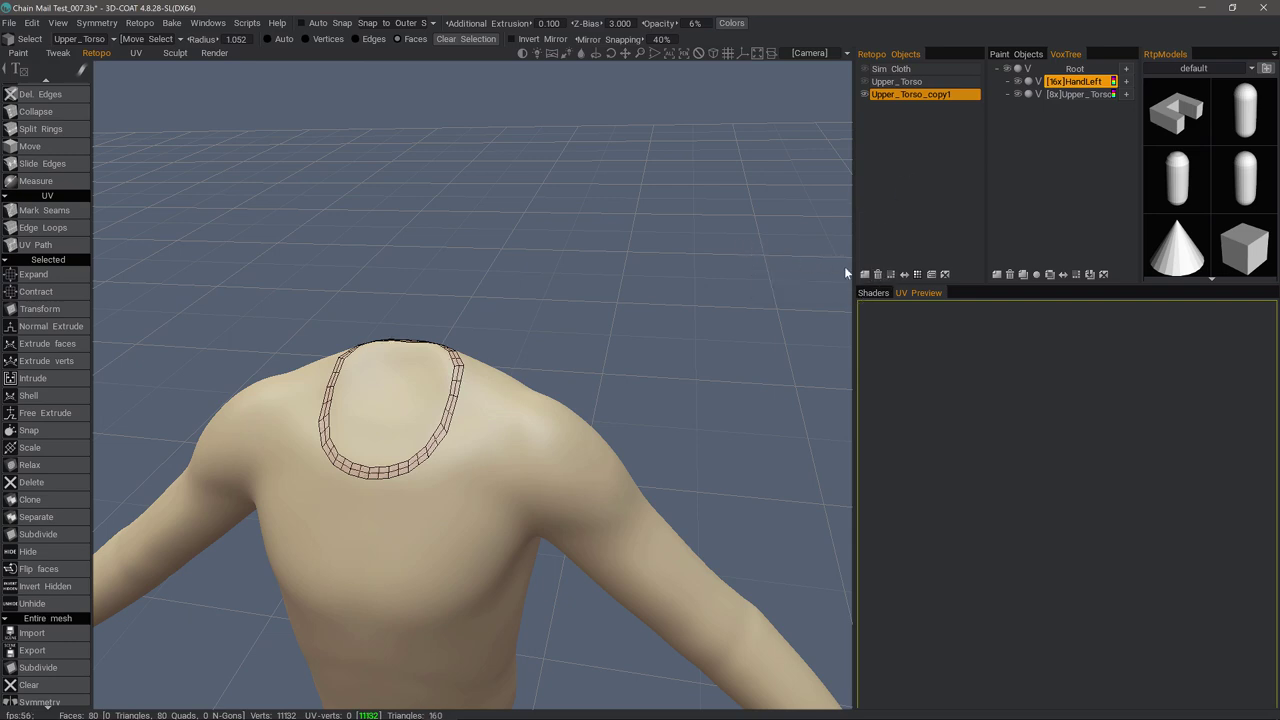
Apply Shell to all faces of the neckline ring, pull it slightly outward for thickness, and clear the selection
{"action": "left_click", "coordinate": [917, 275]}
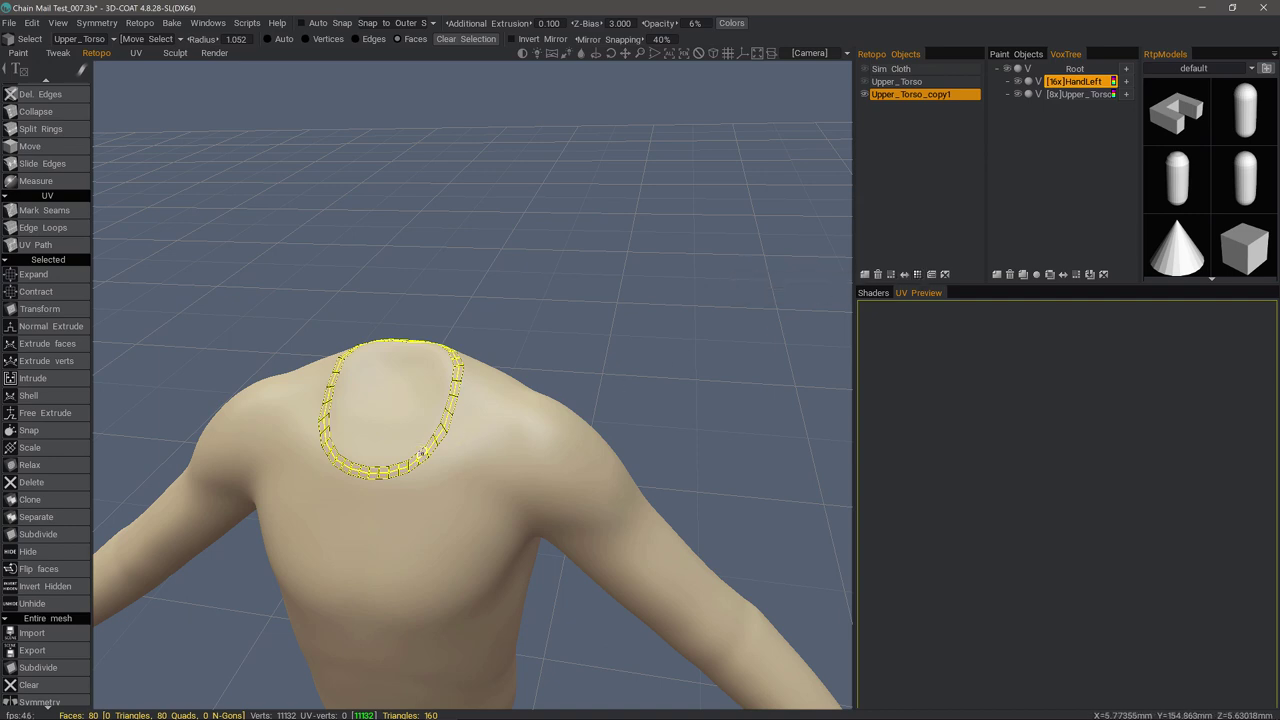
{"action": "left_click", "coordinate": [59, 397]}
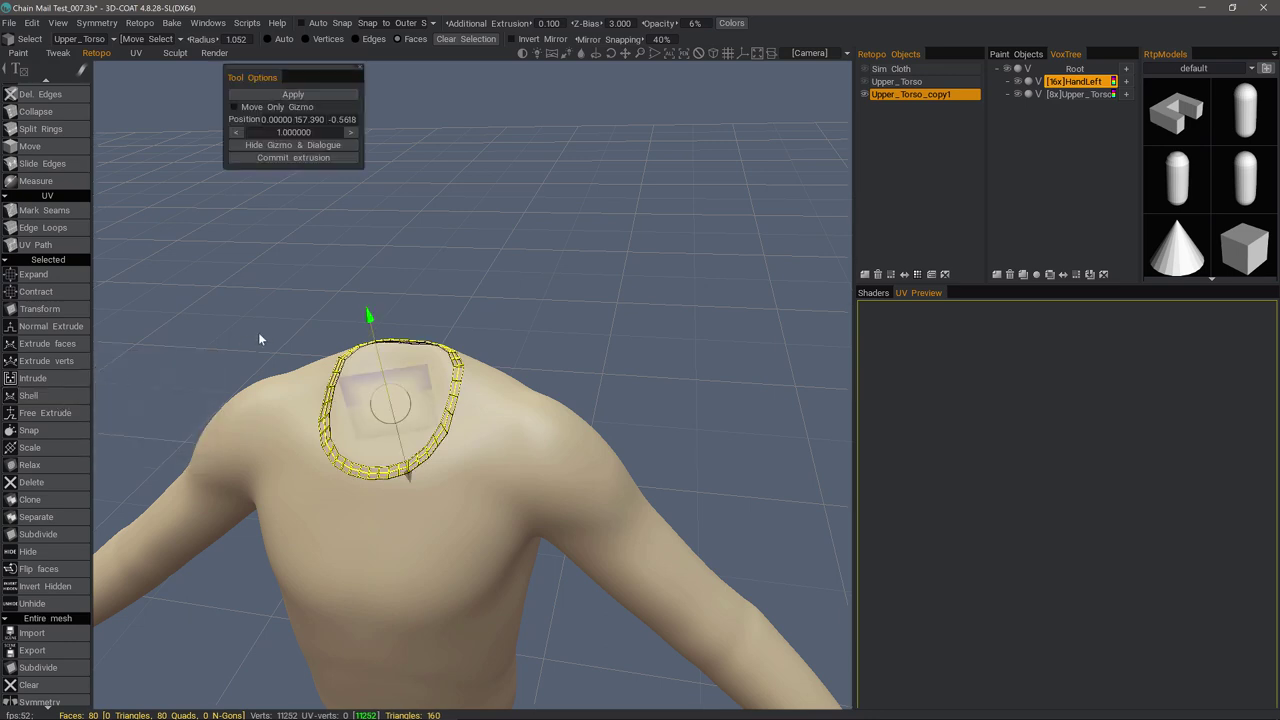
{"action": "left_click_drag", "start_coordinate": [369, 319], "coordinate": [367, 314]}
{"action": "left_click_drag", "start_coordinate": [262, 420], "coordinate": [397, 334], "text": "alt"}
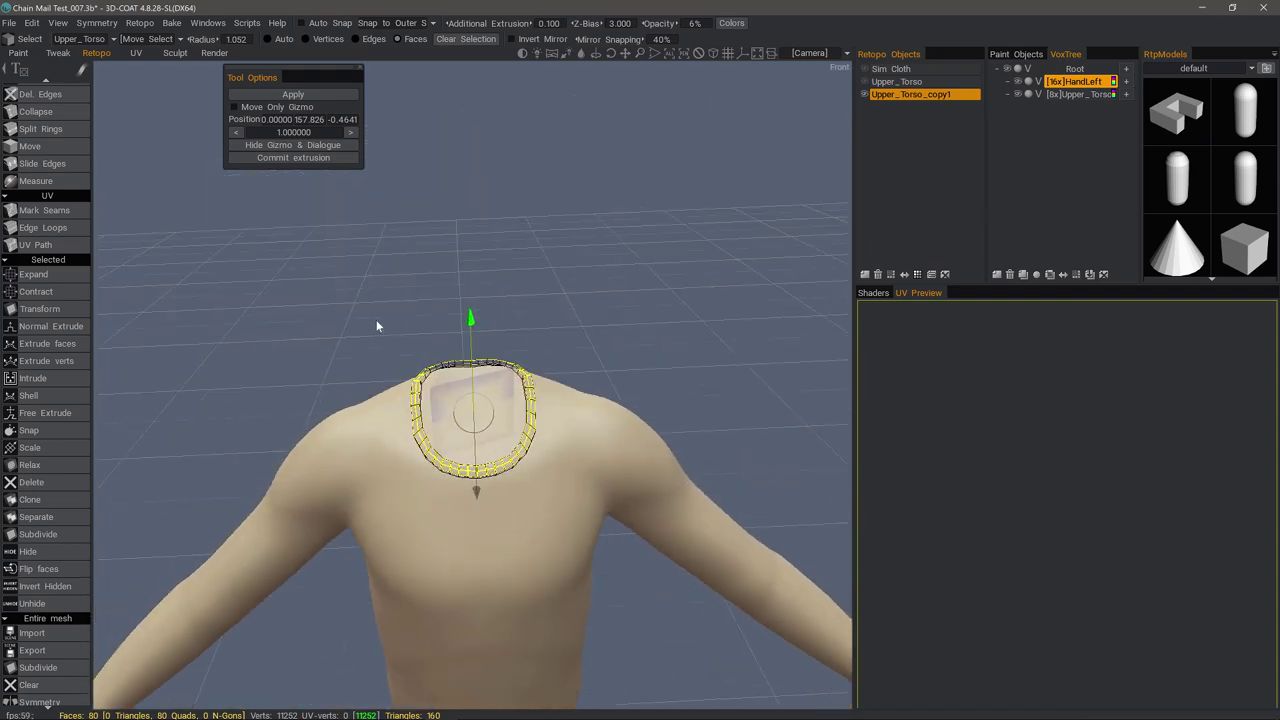
{"action": "key", "text": "Escape"}
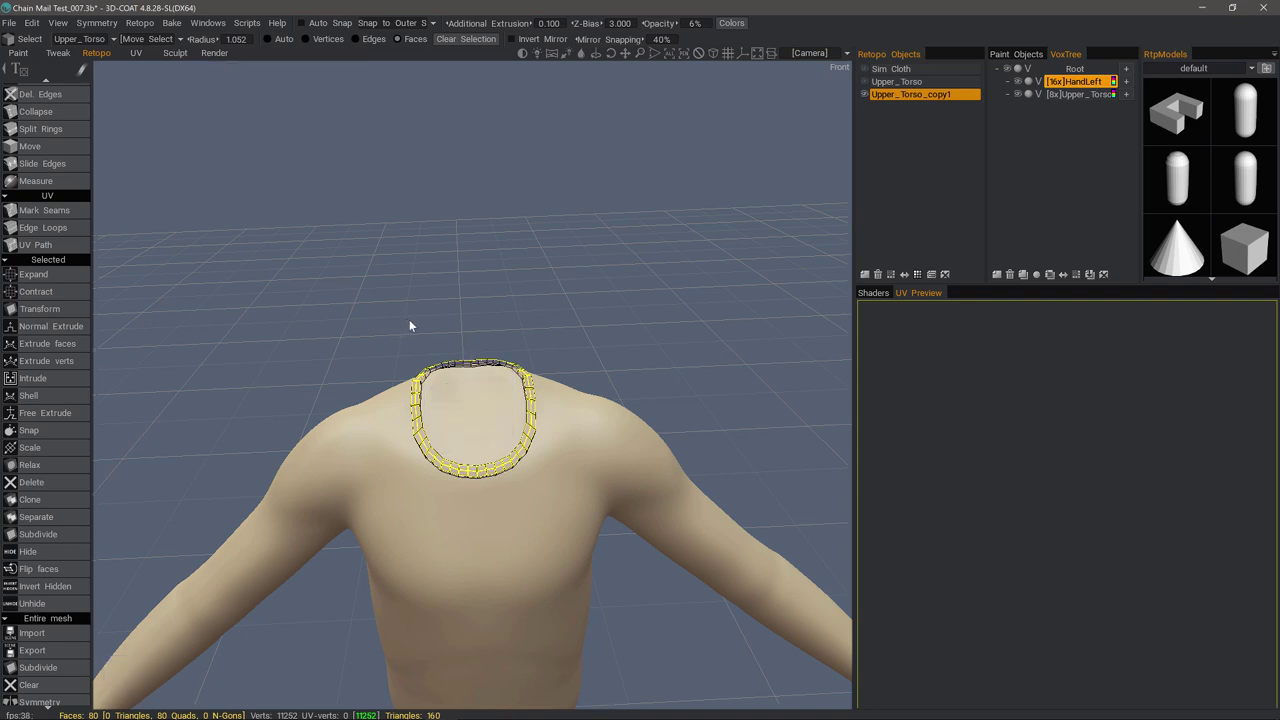
{"action": "key", "text": "Escape"}
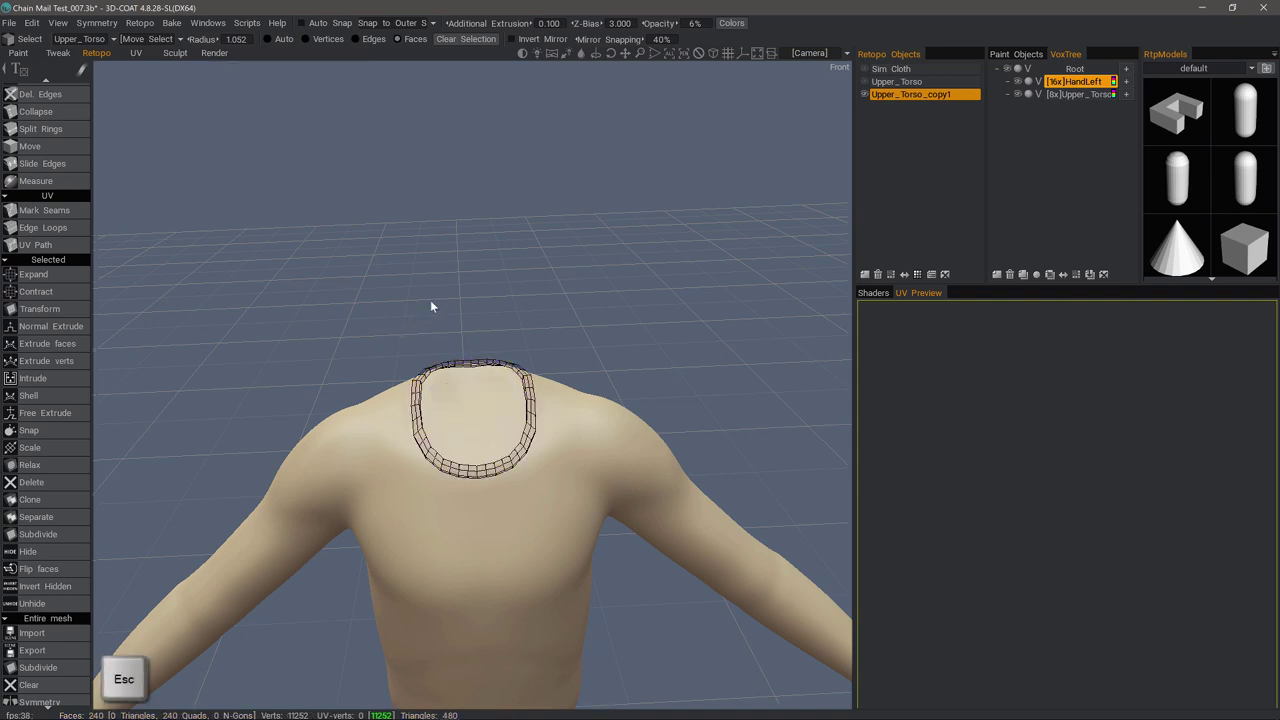
Subdivide the thickened neckline ring once more and relax all of its faces twice
{"action": "left_click", "coordinate": [892, 275]}
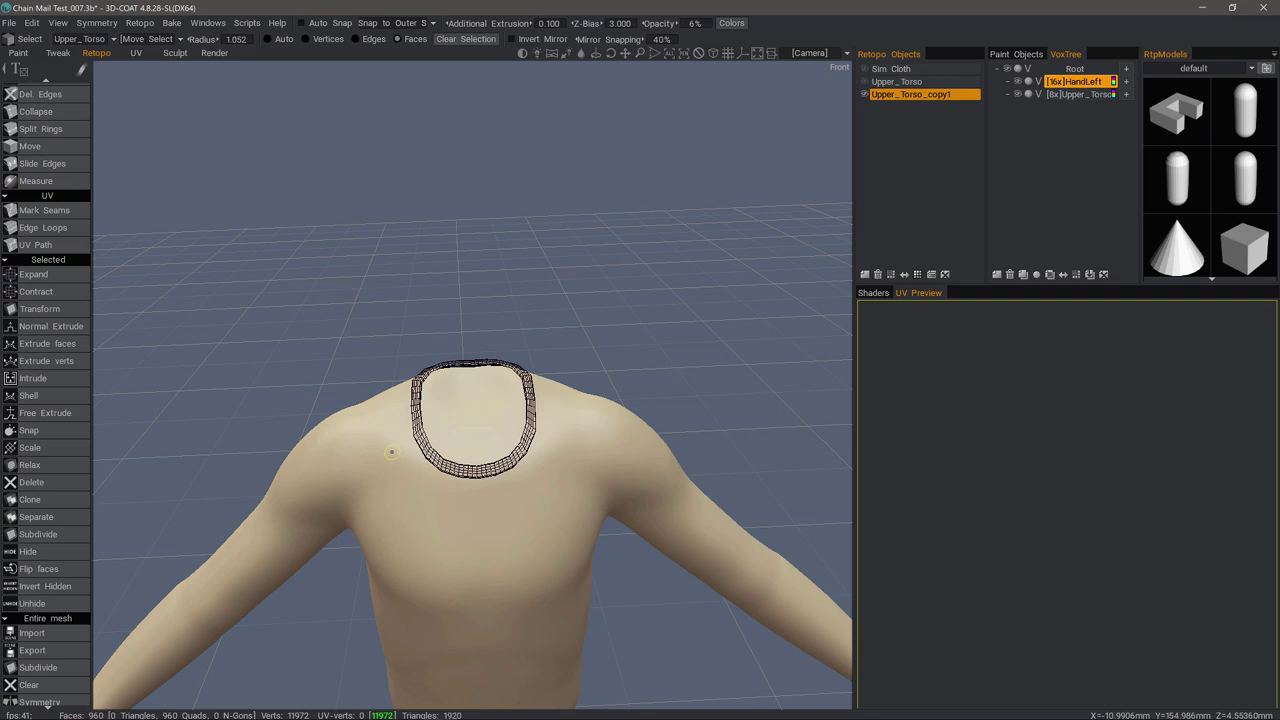
{"action": "double_click", "coordinate": [436, 459]}
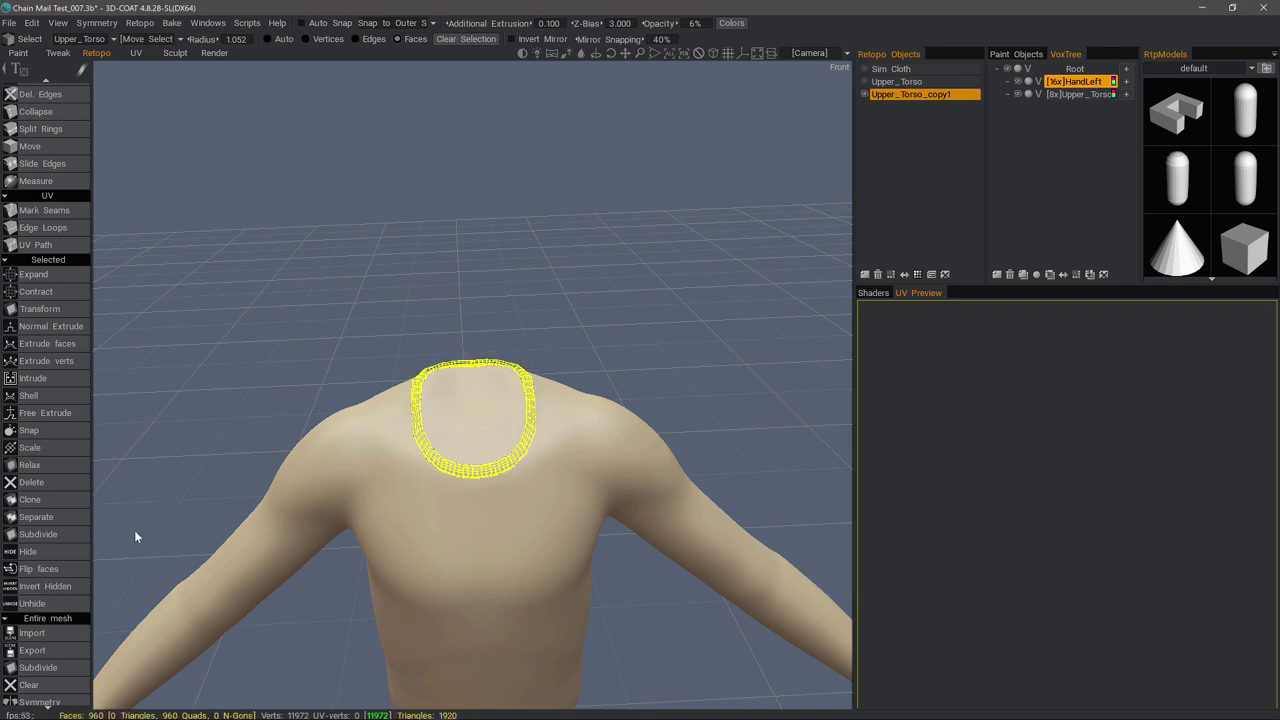
{"action": "left_click", "coordinate": [54, 465]}
{"action": "left_click", "coordinate": [54, 465]}
{"action": "left_click_drag", "start_coordinate": [152, 433], "coordinate": [359, 267]}
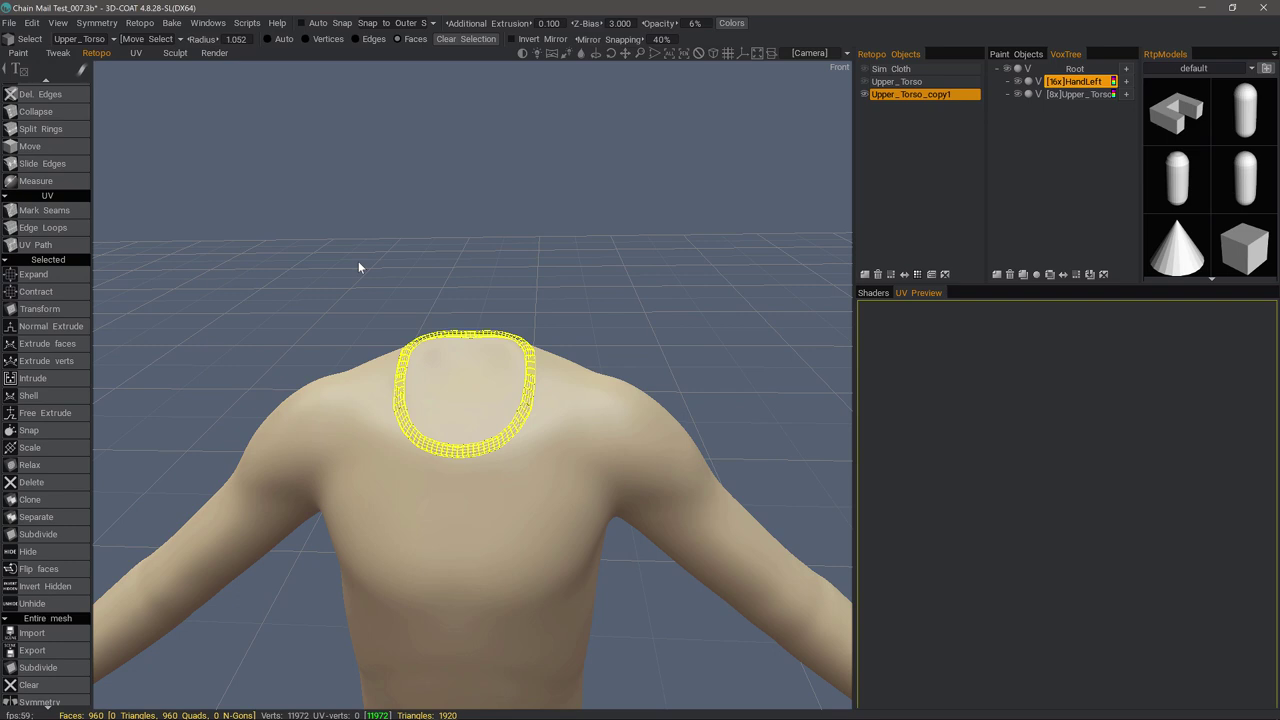
{"action": "key", "text": "Escape"}
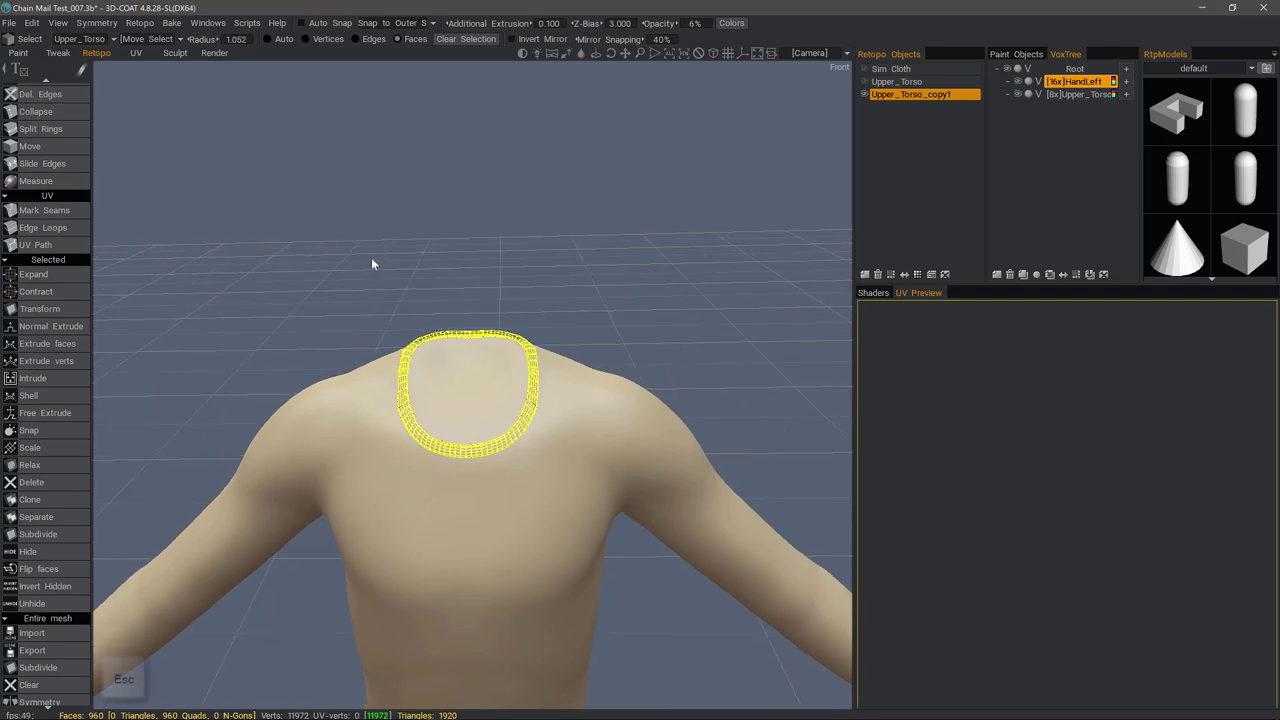
Add a new empty volume to the sculpt object tree and find the Retopo mesh -> Sculpt mesh command
{"action": "left_click", "coordinate": [175, 53]}
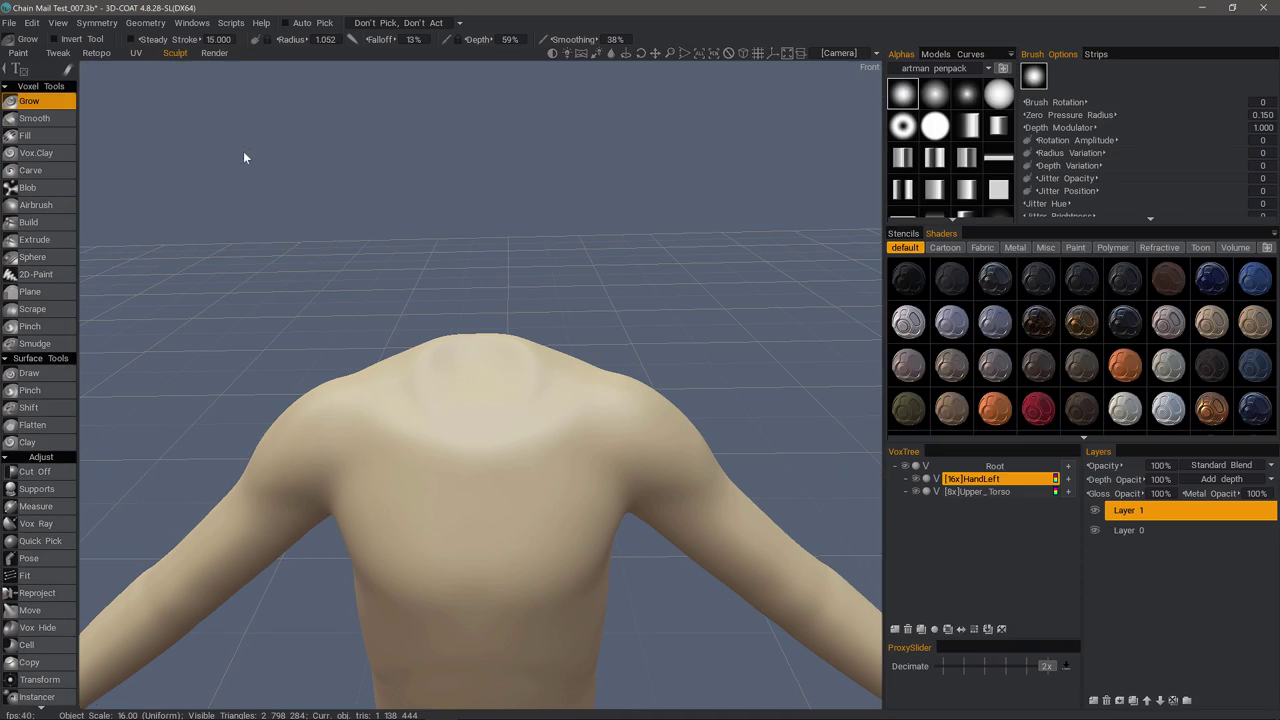
{"action": "left_click", "coordinate": [895, 629]}
{"action": "left_click", "coordinate": [150, 22]}
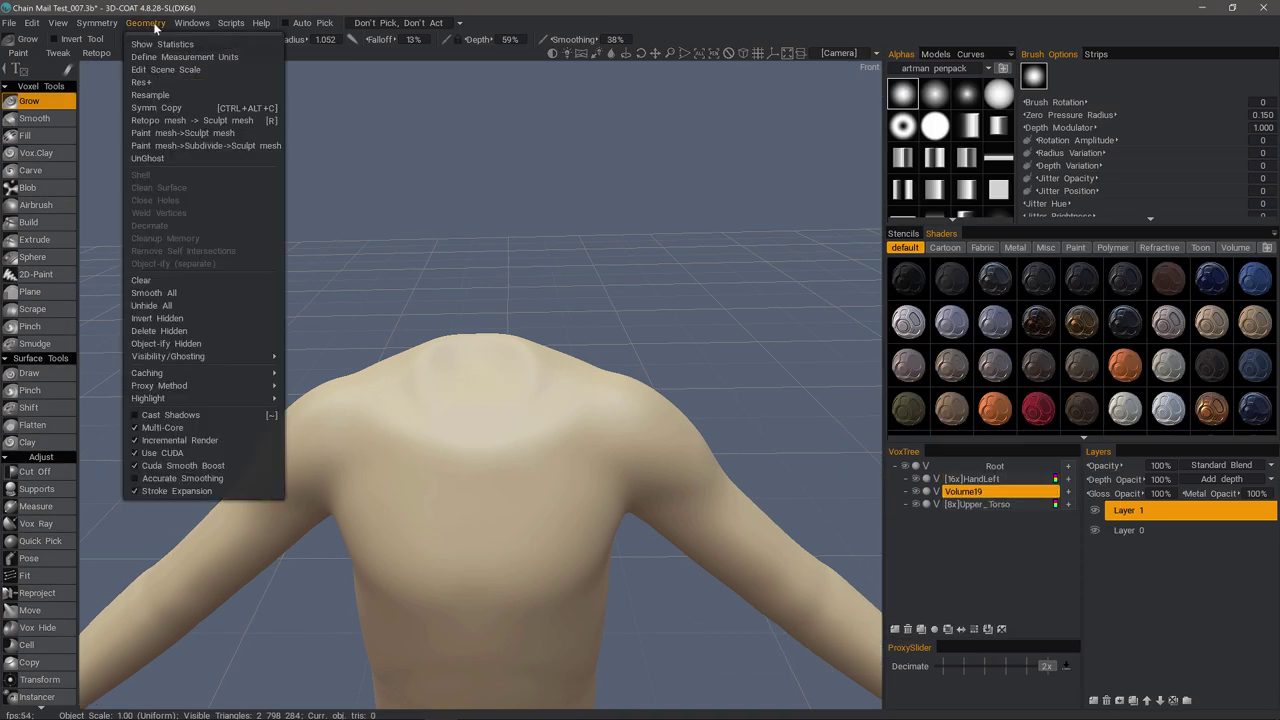
{"action": "left_click", "coordinate": [245, 120]}
{"action": "left_click_drag", "start_coordinate": [564, 224], "coordinate": [555, 250]}
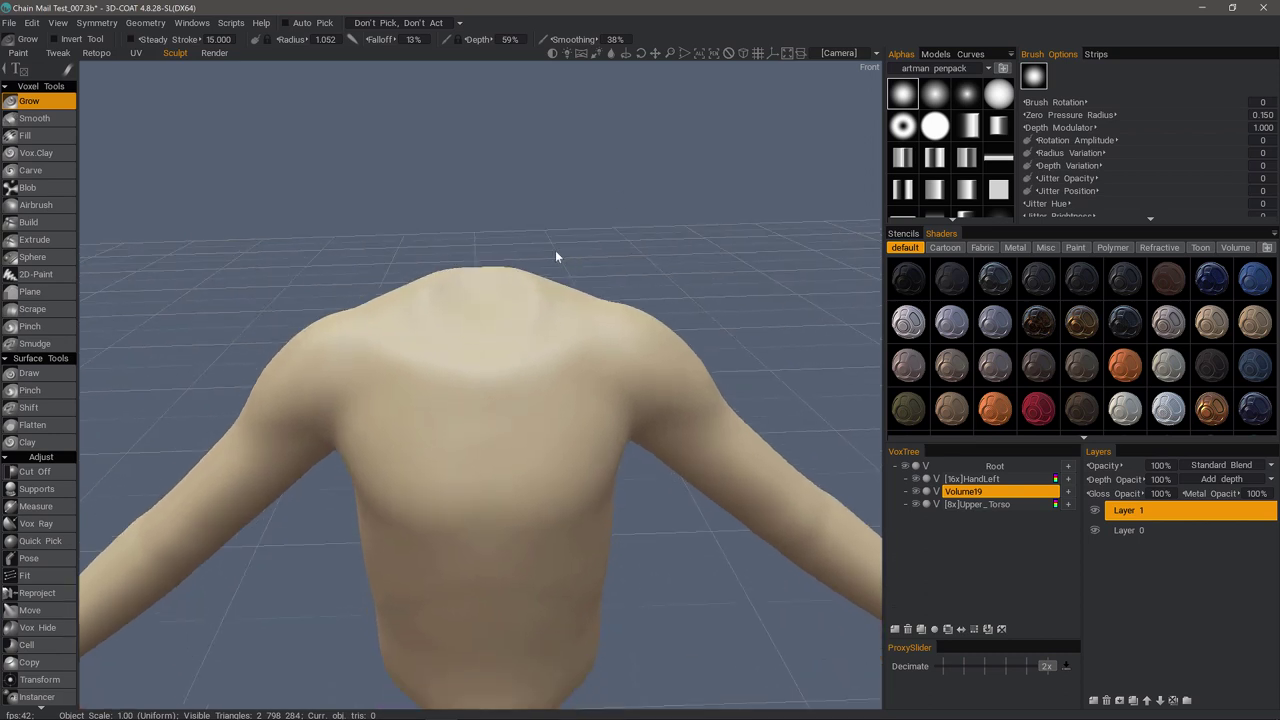
Convert the visible retopo neckline ring into a sculpt mesh in the new volume
{"action": "left_click", "coordinate": [97, 53]}
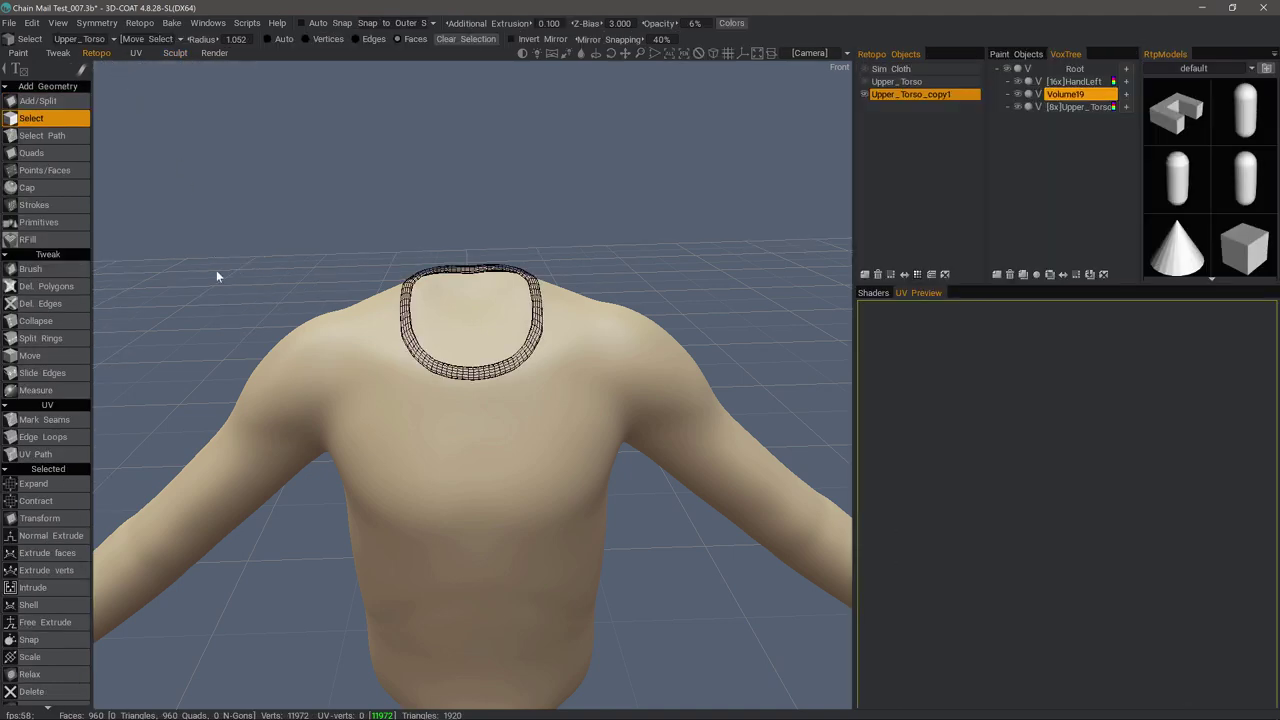
{"action": "mouse_move", "coordinate": [516, 376]}
{"action": "left_mouse_down", "text": "alt"}
{"action": "mouse_move", "coordinate": [566, 356]}
{"action": "mouse_move", "coordinate": [540, 377]}
{"action": "left_mouse_up", "text": "alt"}
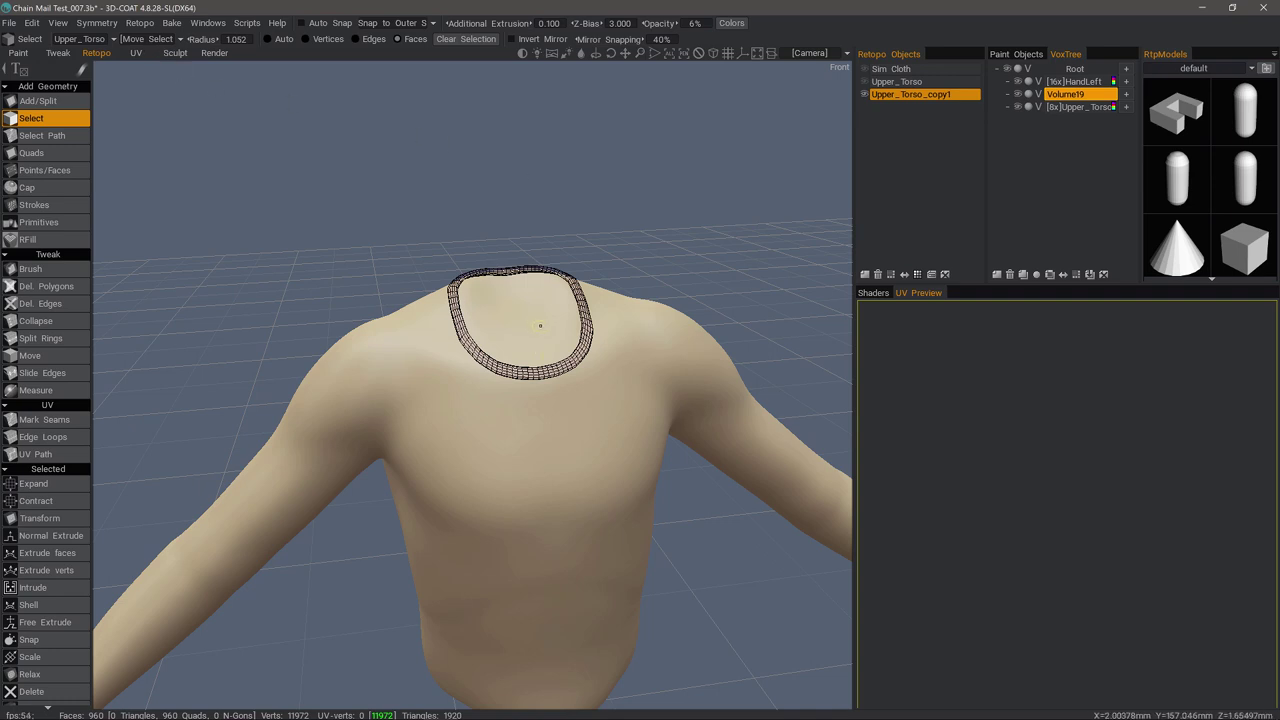
{"action": "key", "text": "F5"}
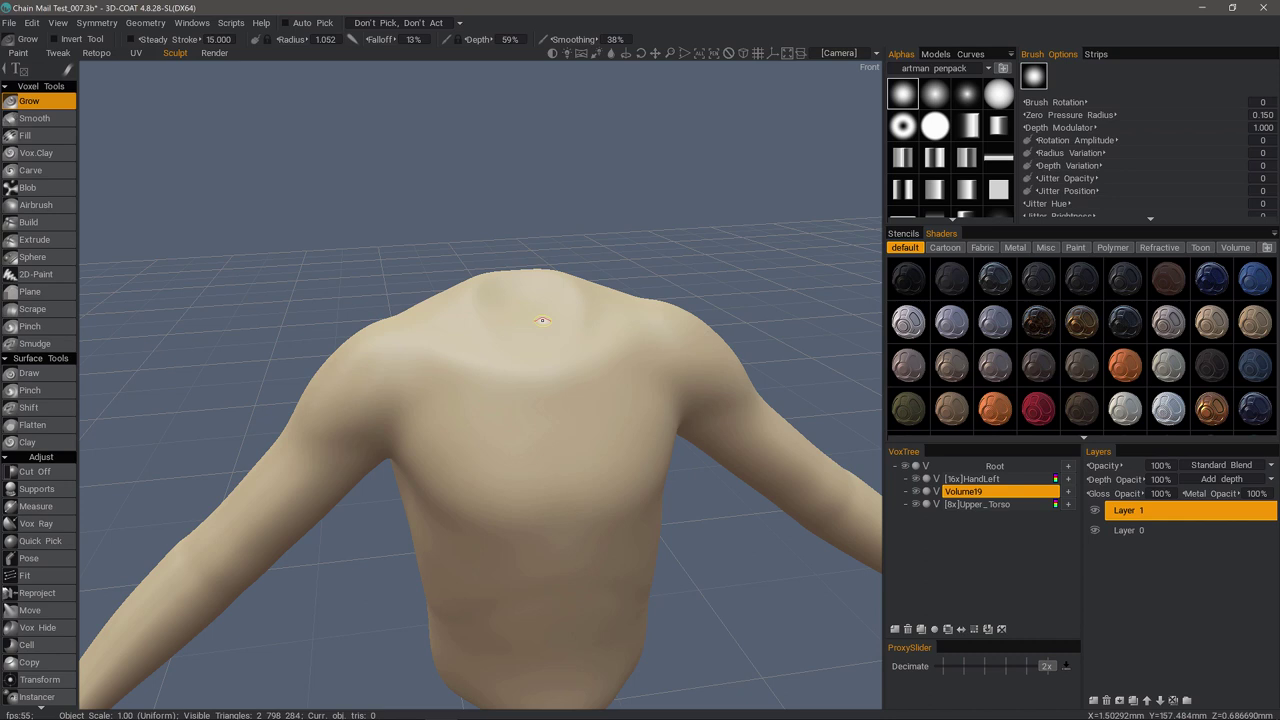
{"action": "key", "text": "ctrl+z"}
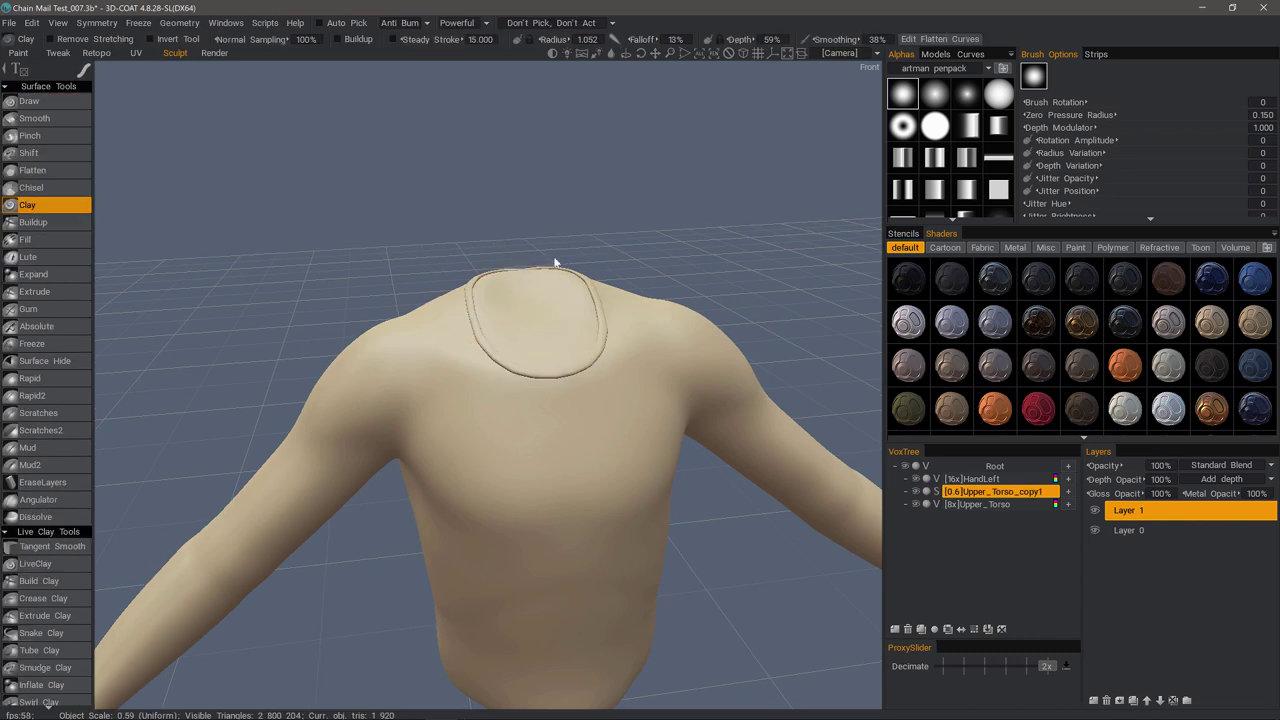
Make the HandLeft volume the active sculpt object, with both hands in view
{"action": "left_click_drag", "start_coordinate": [972, 491], "coordinate": [991, 496]}
{"action": "scroll", "coordinate": [660, 388], "scroll_direction": "down", "scroll_amount": 1}
{"action": "left_click_drag", "start_coordinate": [660, 388], "coordinate": [832, 428], "text": "alt"}
{"action": "key", "text": "KP_2"}
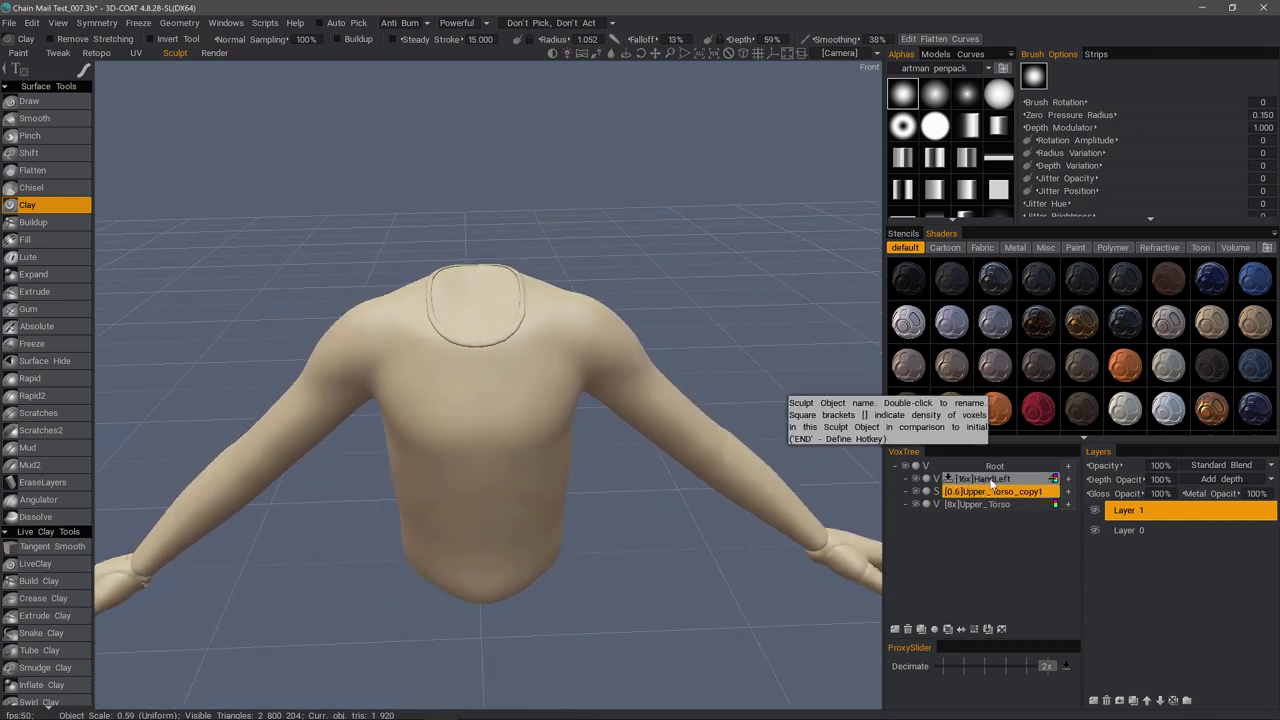
{"action": "left_click", "coordinate": [992, 479]}
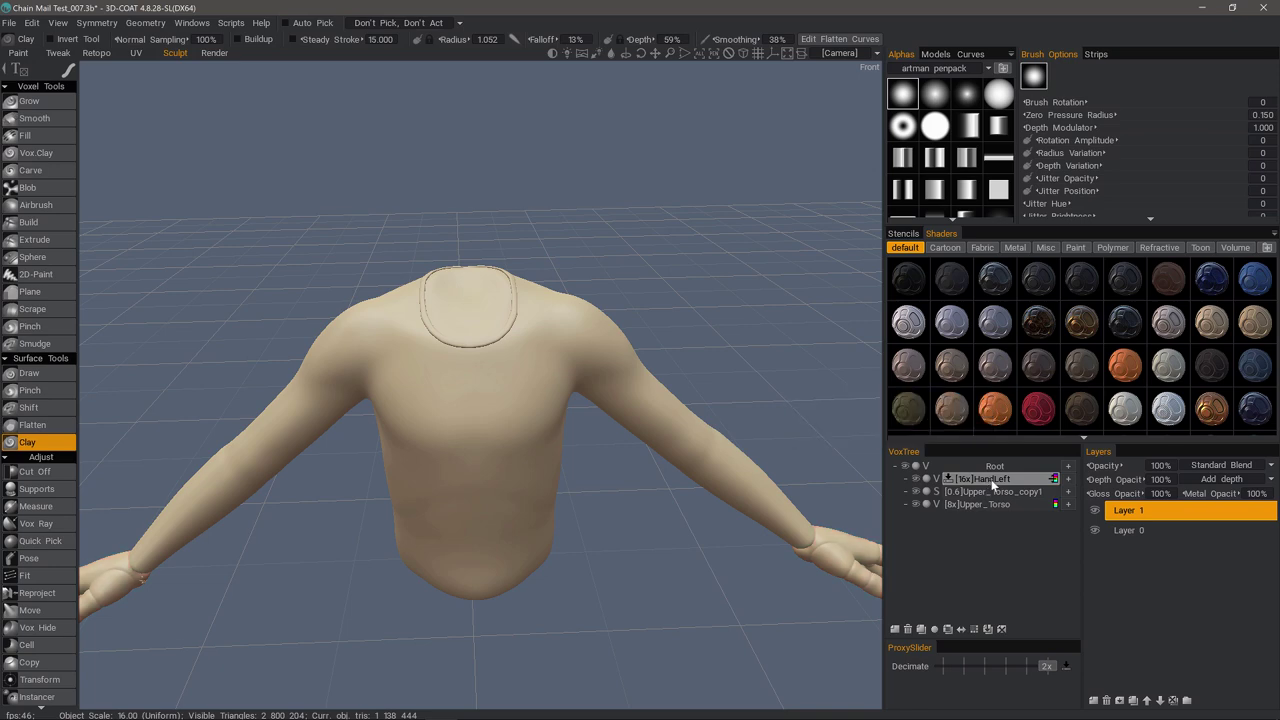
{"action": "scroll", "coordinate": [992, 484], "scroll_direction": "down", "scroll_amount": 2}
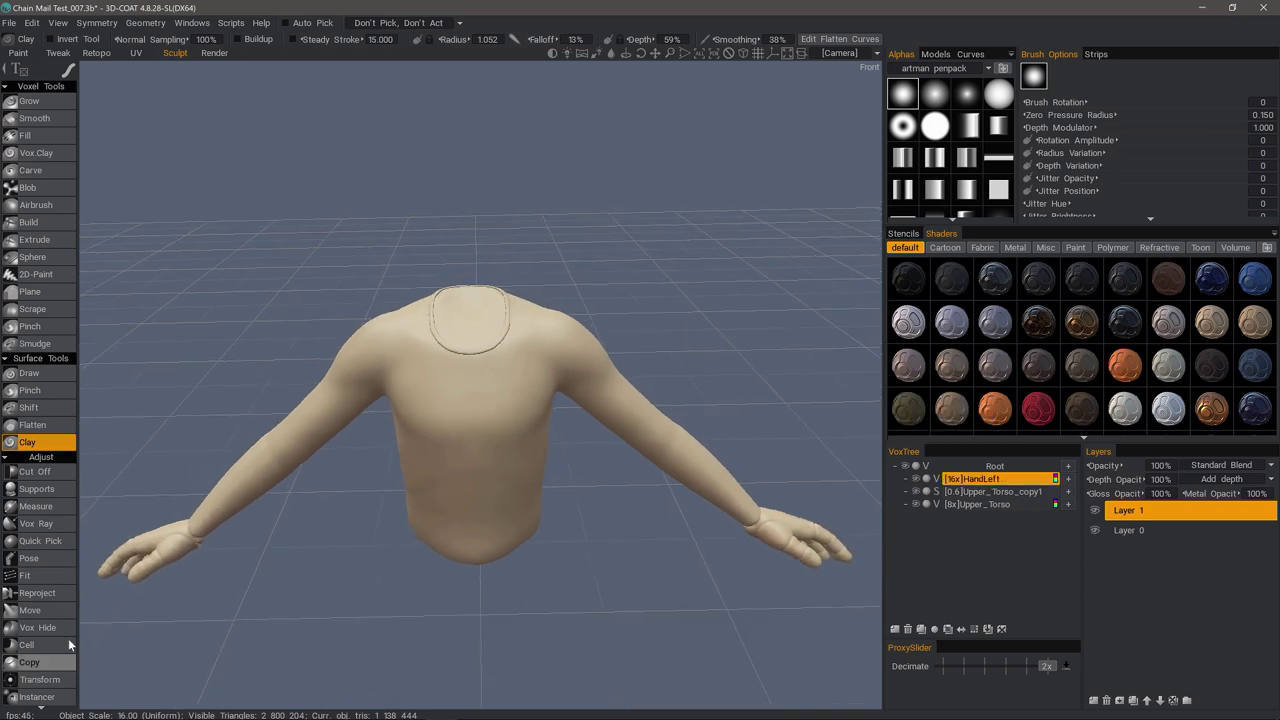
Look through the surface-mode tools available for the Upper_Torso_copy1 object and return to the HandLeft volume
{"action": "left_click", "coordinate": [994, 491]}
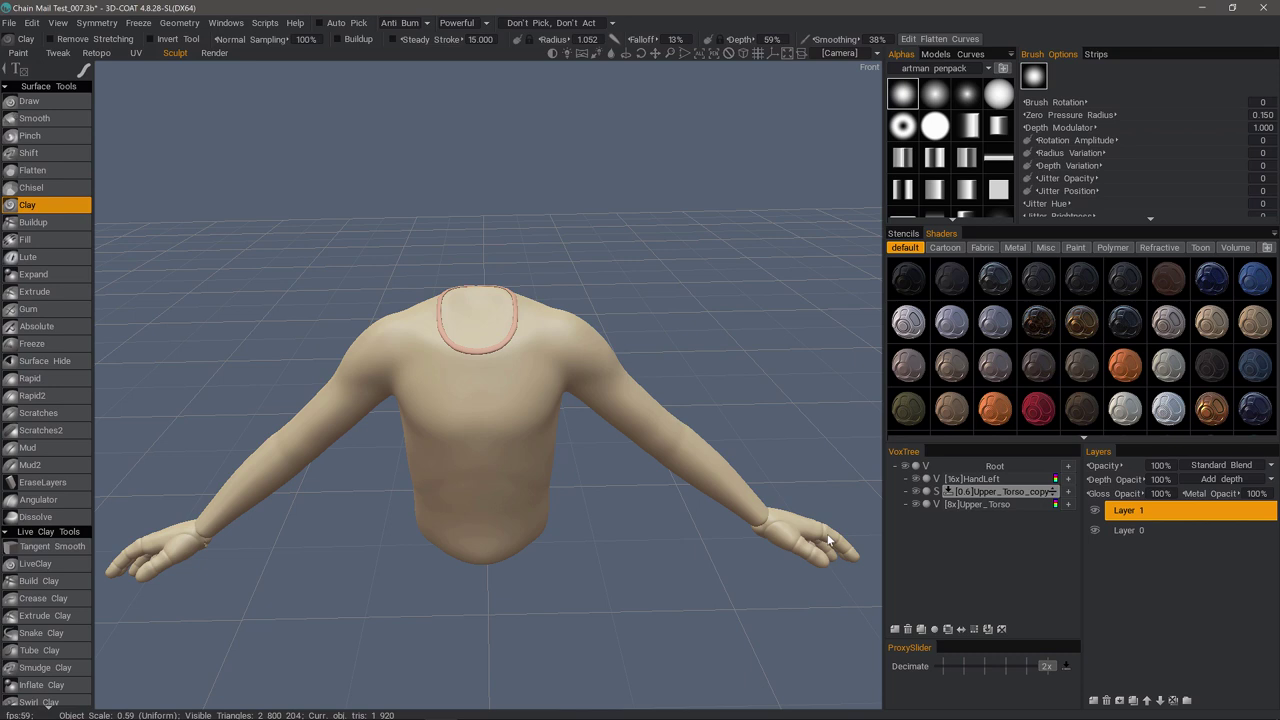
{"action": "scroll", "coordinate": [64, 581], "scroll_direction": "down", "scroll_amount": 10}
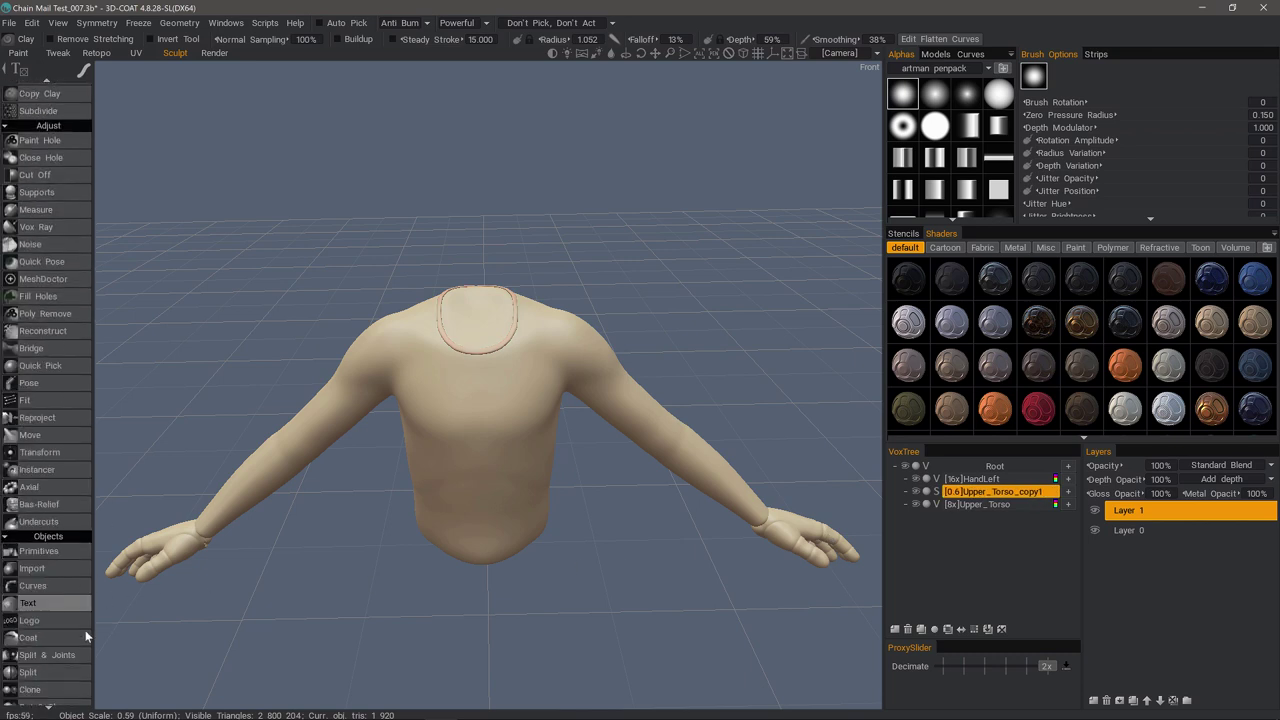
{"action": "scroll", "coordinate": [85, 630], "scroll_direction": "down", "scroll_amount": 5}
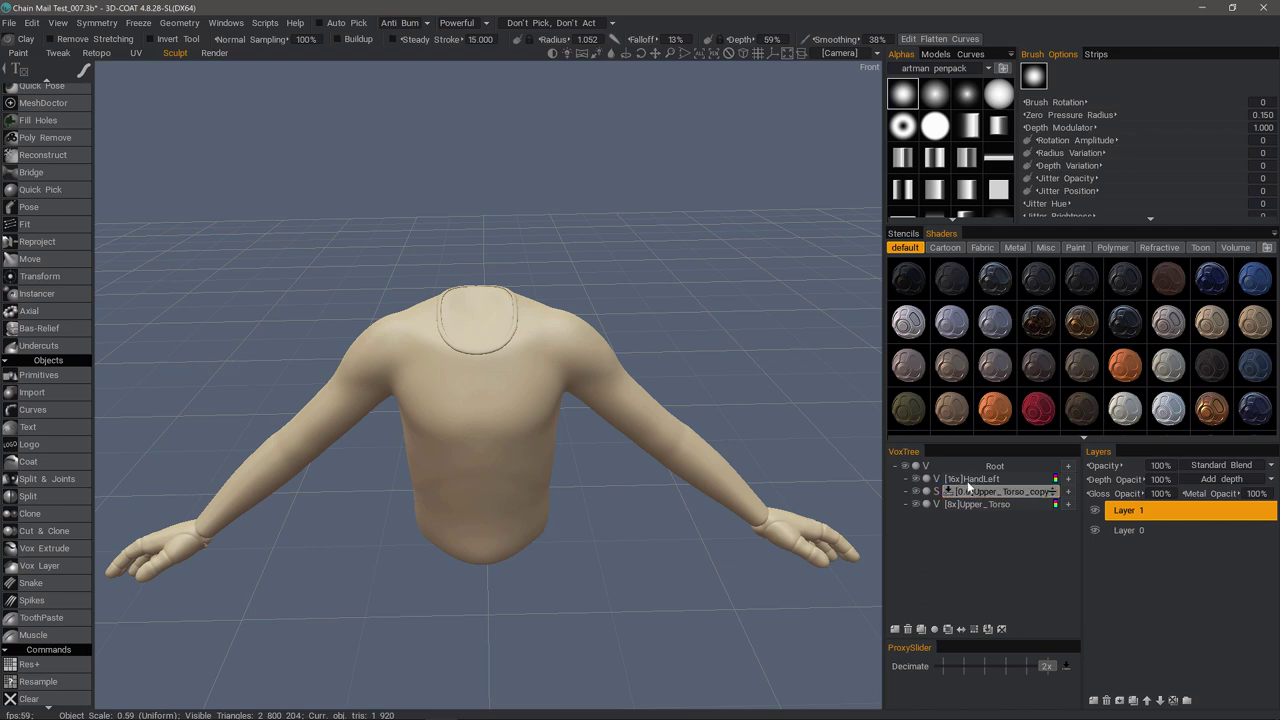
{"action": "left_click_drag", "start_coordinate": [968, 486], "coordinate": [995, 487]}
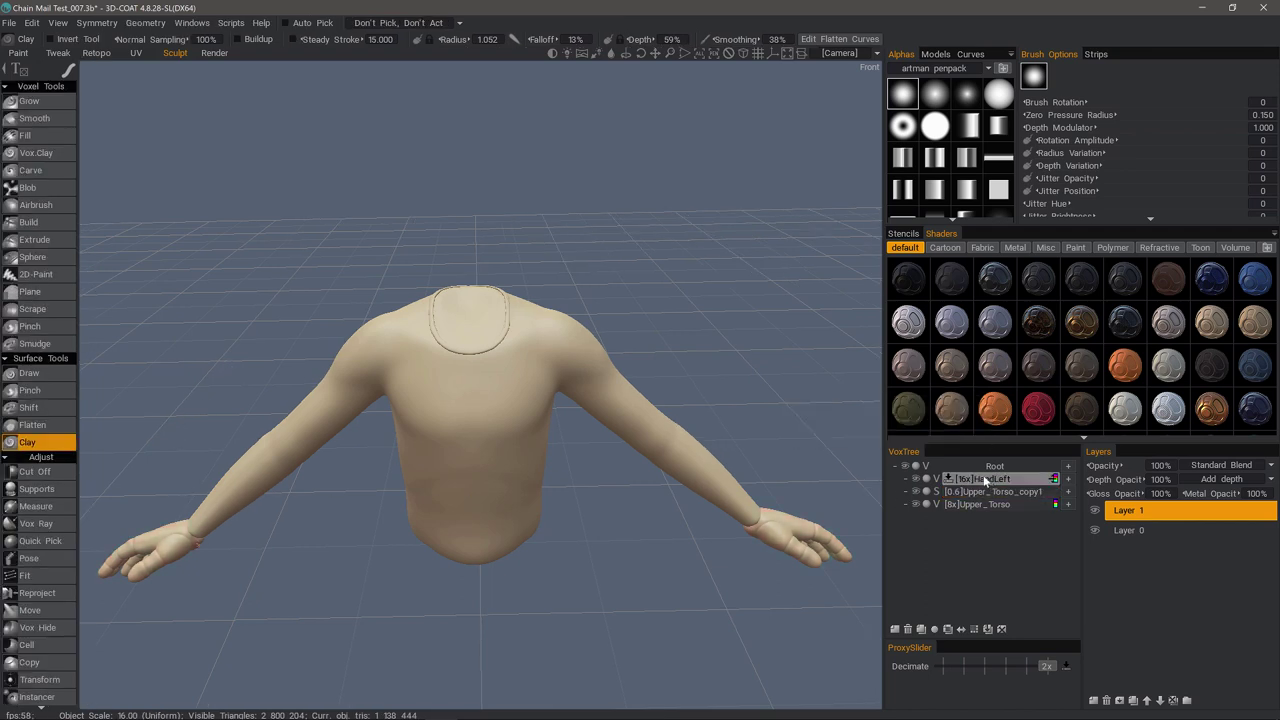
{"action": "left_click", "coordinate": [934, 486]}
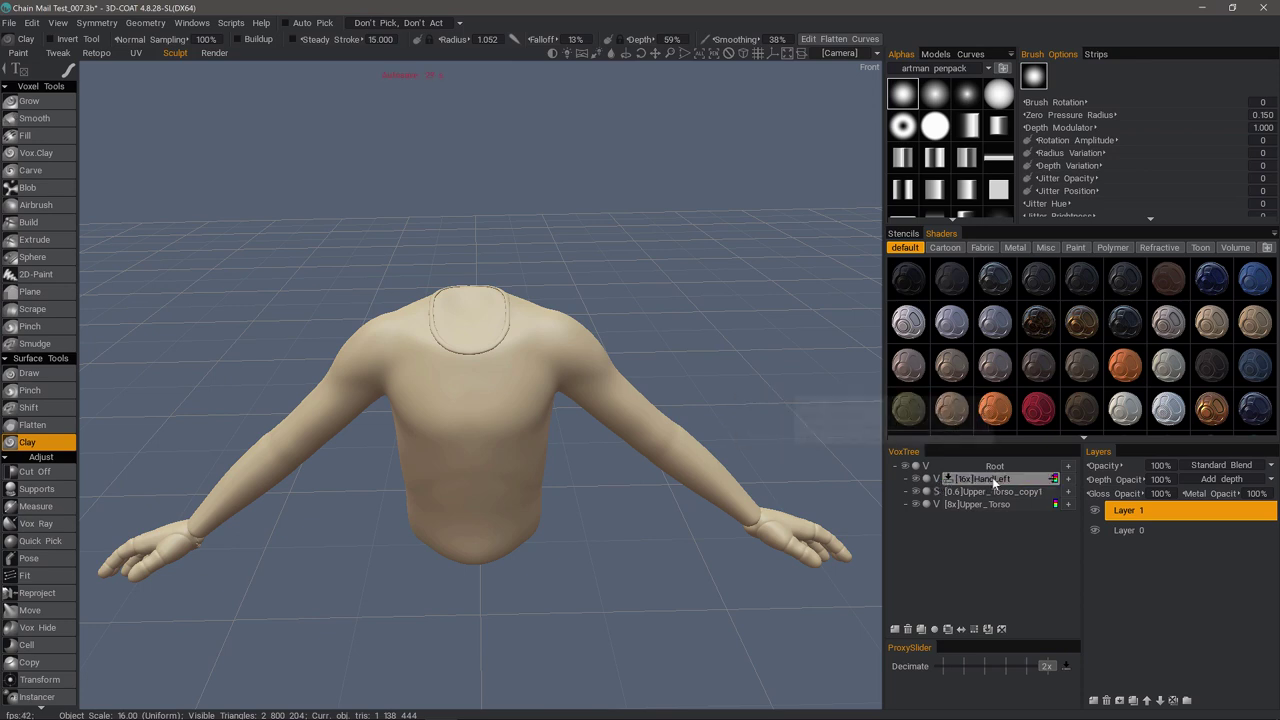
{"action": "left_click_drag", "start_coordinate": [530, 512], "coordinate": [513, 509], "text": "alt"}
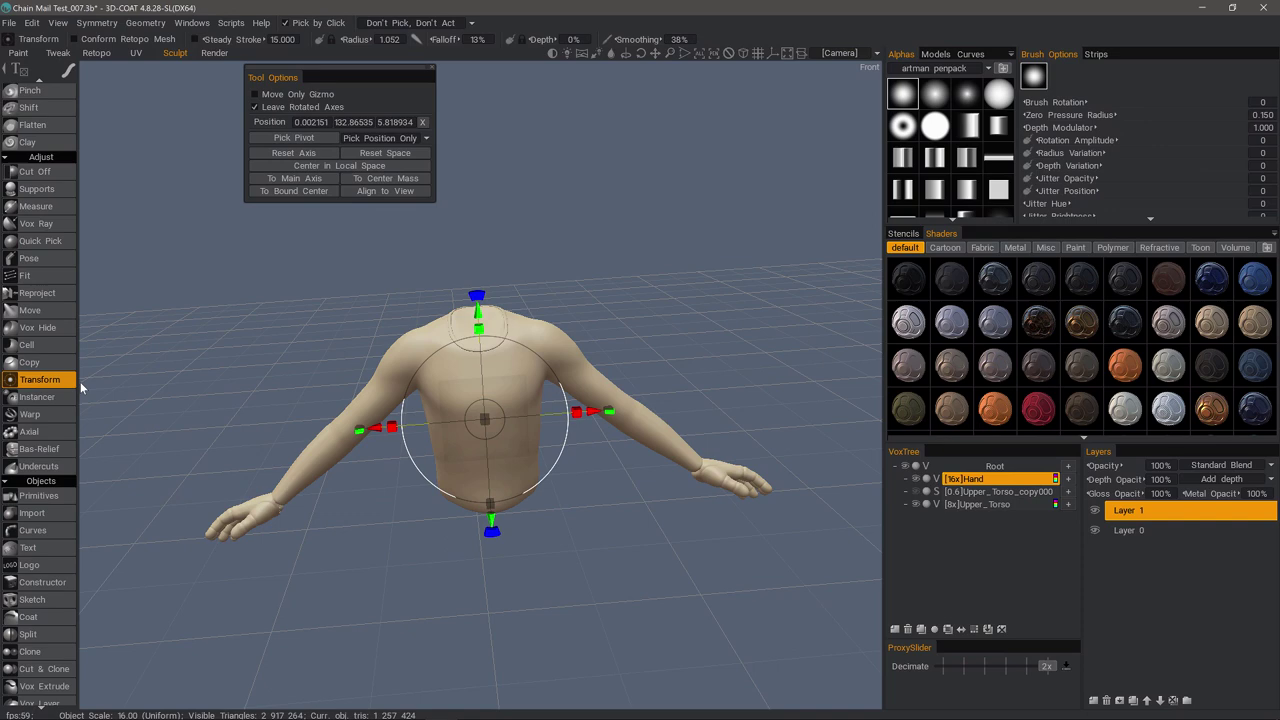
Activate the Cloth tool with the Hand volume as the active sculpt object
{"action": "scroll", "coordinate": [74, 501], "scroll_direction": "down", "scroll_amount": 1}
{"action": "scroll", "coordinate": [70, 540], "scroll_direction": "down", "scroll_amount": 6}
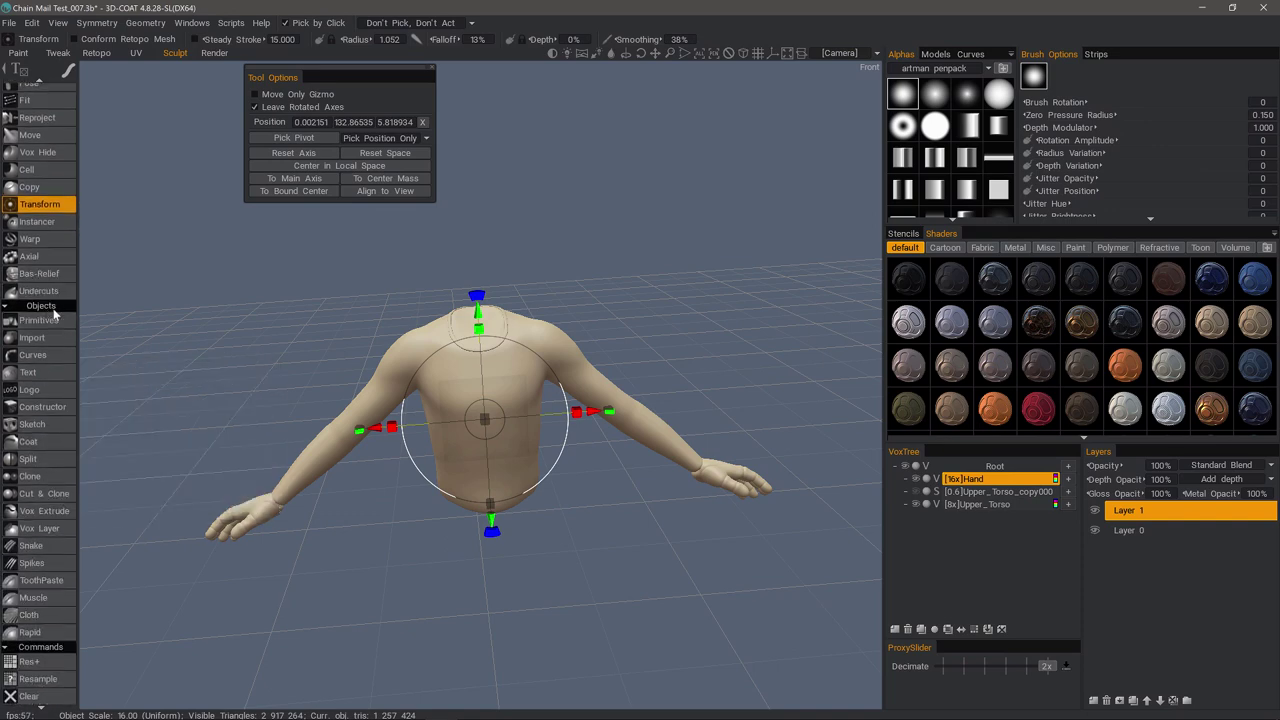
{"action": "left_click", "coordinate": [54, 617]}
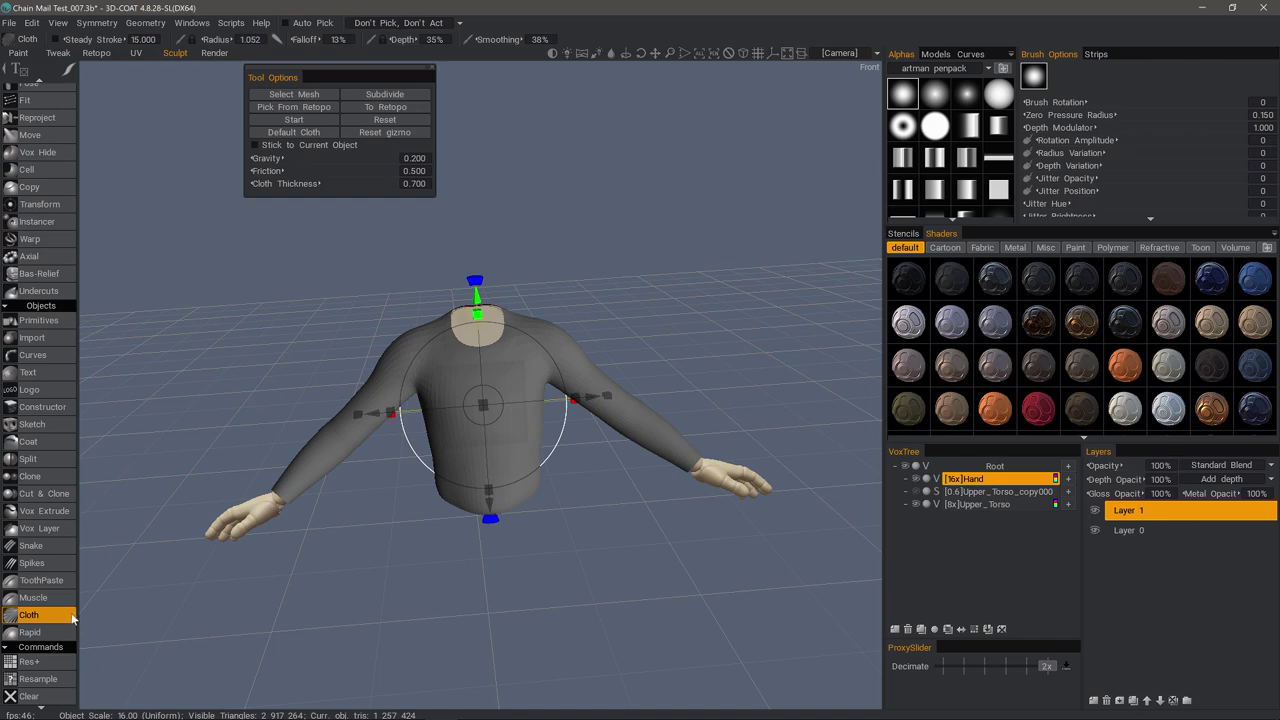
Try the default cloth plane and the retopo neckline ring as the cloth object
{"action": "left_click", "coordinate": [294, 132]}
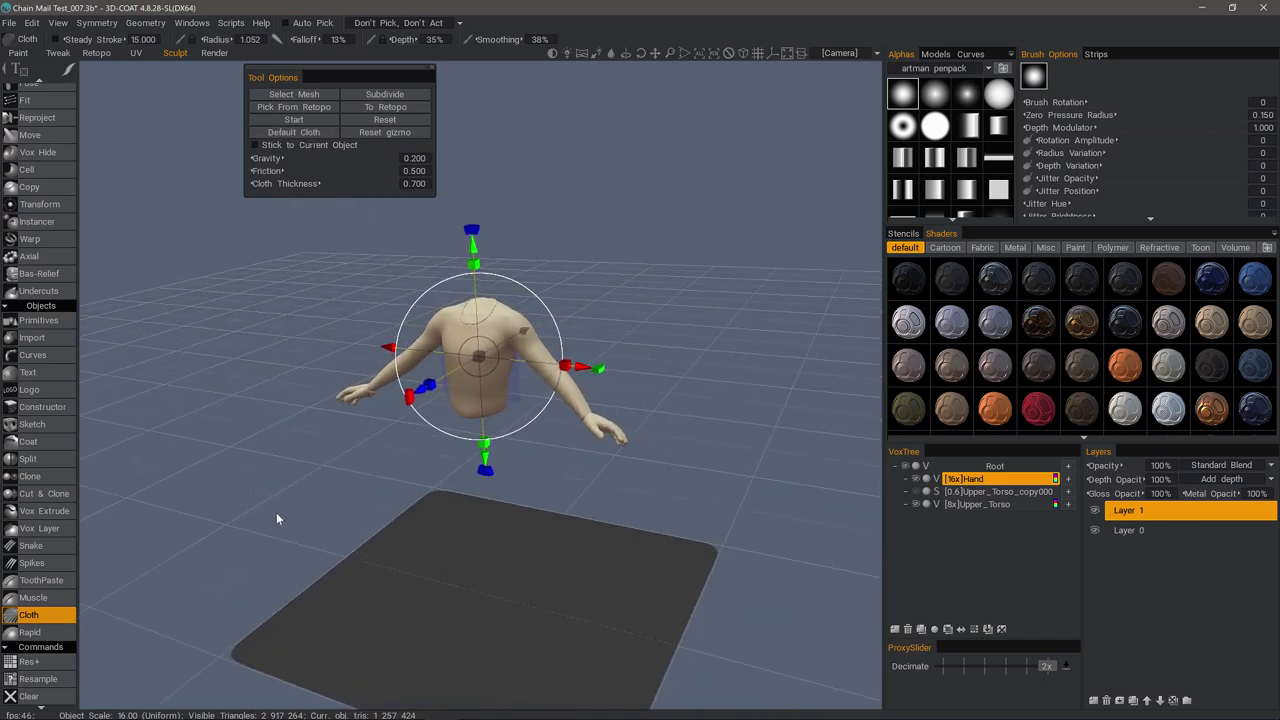
{"action": "left_click_drag", "start_coordinate": [276, 518], "coordinate": [302, 522]}
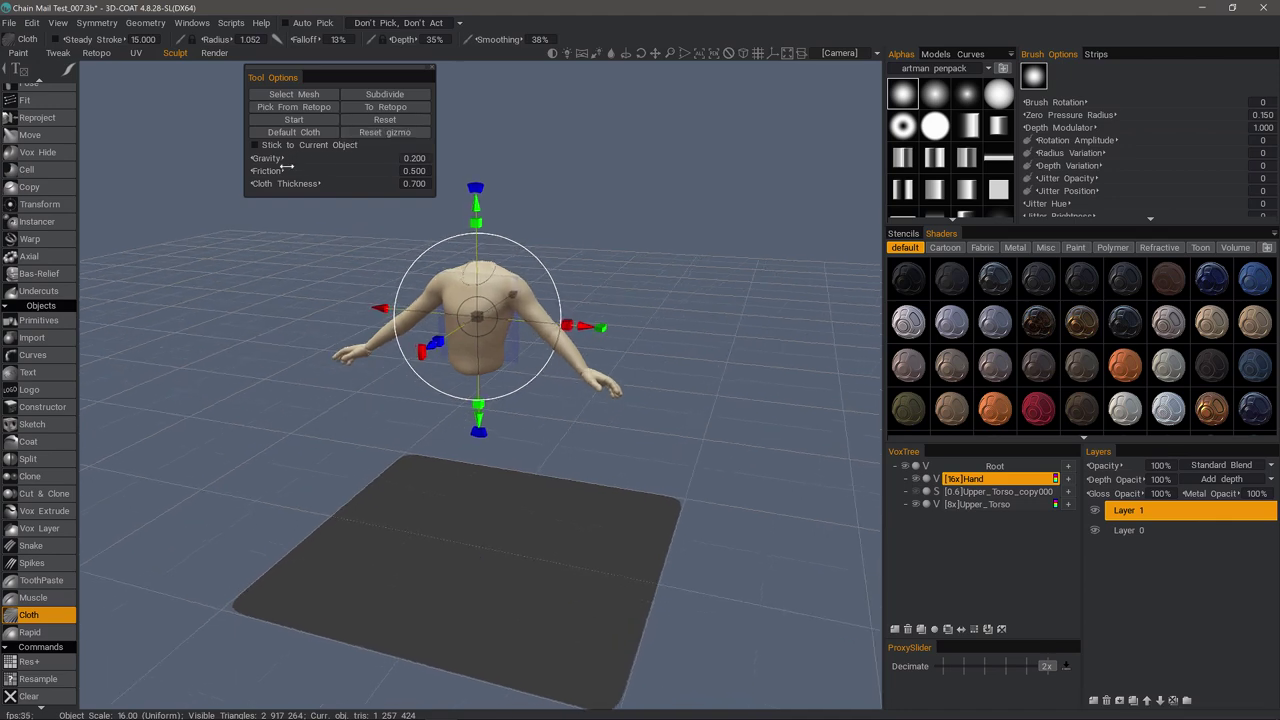
{"action": "left_click", "coordinate": [298, 108]}
{"action": "scroll", "coordinate": [112, 84], "scroll_direction": "up", "scroll_amount": 3}
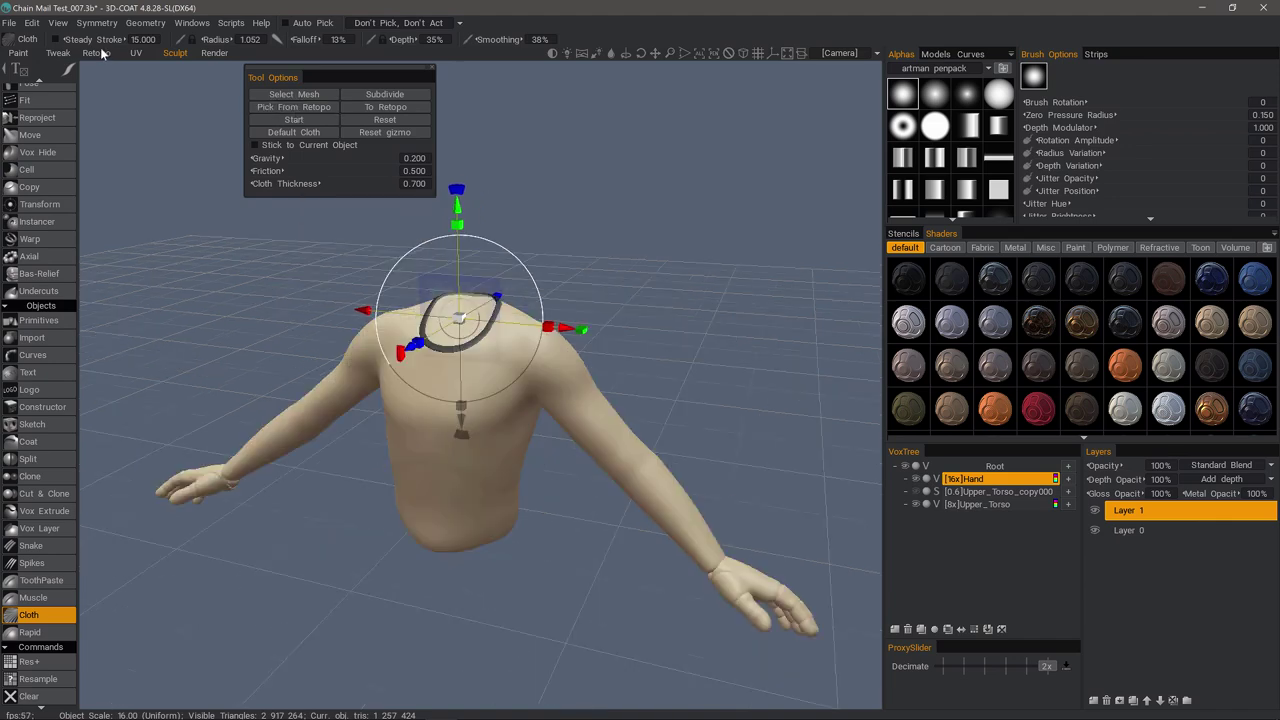
In the Retopo room, show Upper_Torso instead of Upper_Torso_copy1 and set its Additional Extrusion to 0.900
{"action": "left_click", "coordinate": [97, 53]}
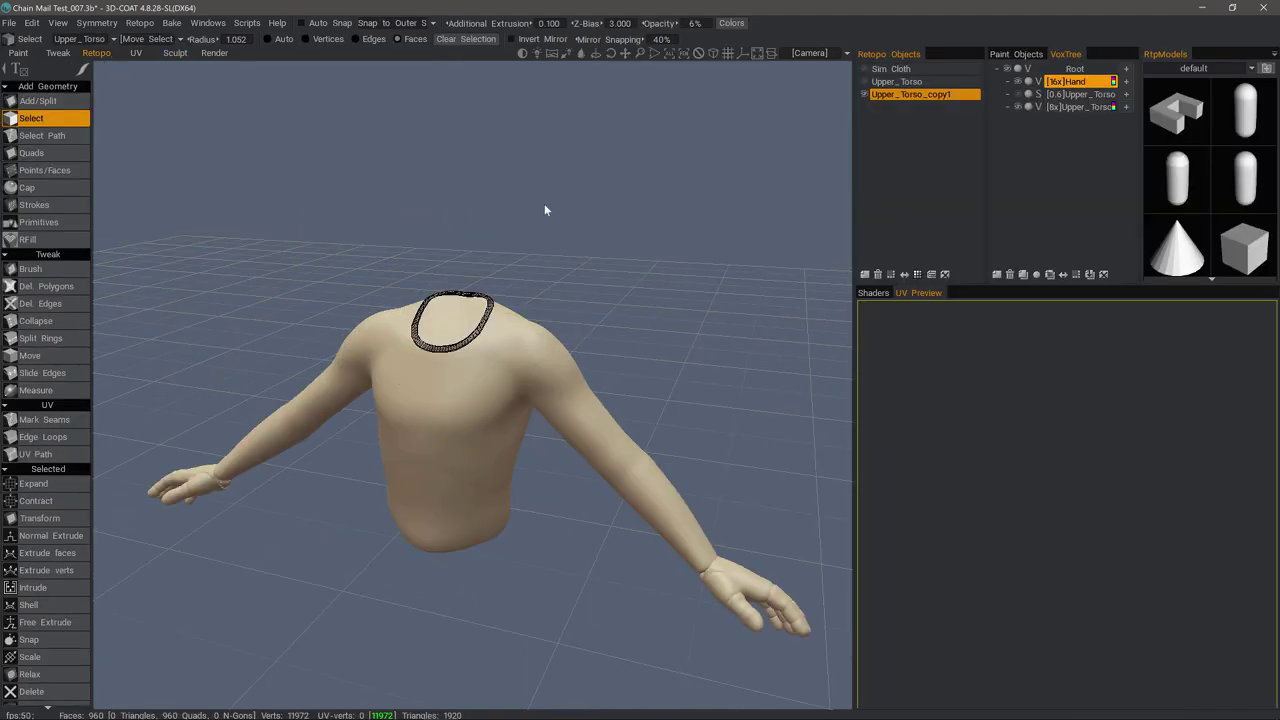
{"action": "left_click", "coordinate": [864, 94]}
{"action": "left_click", "coordinate": [864, 81]}
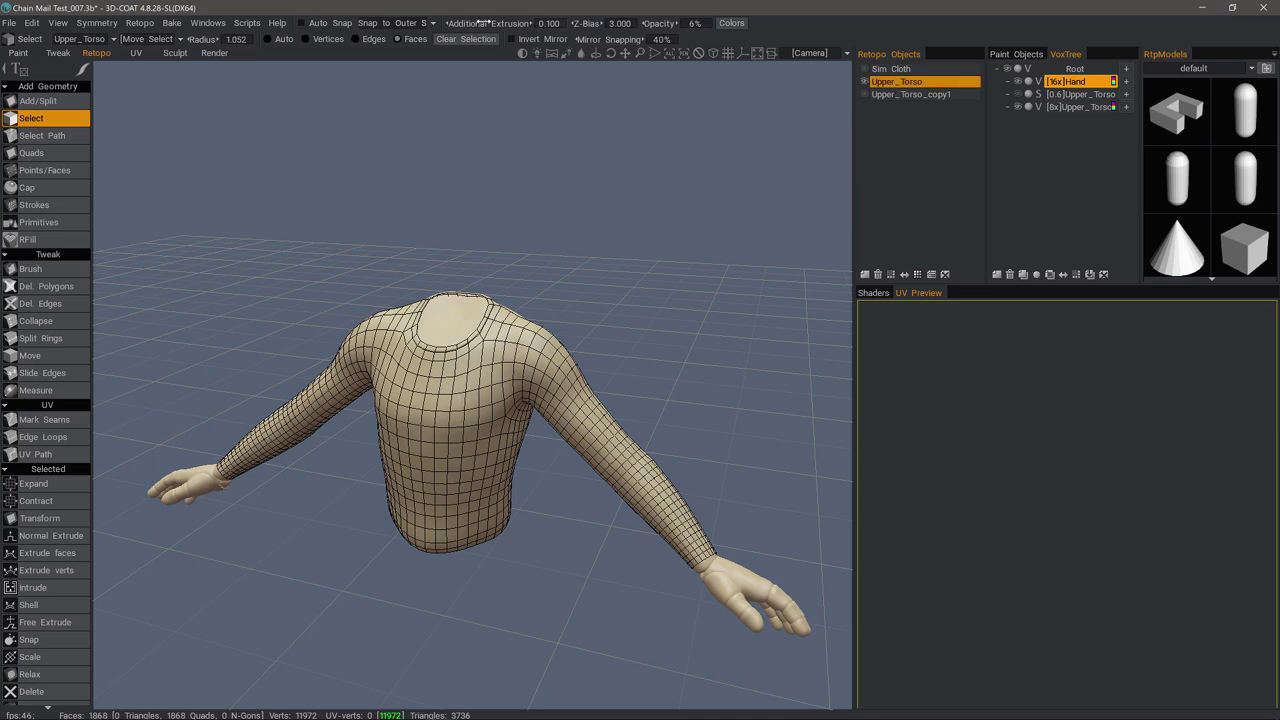
{"action": "left_click_drag", "start_coordinate": [492, 23], "coordinate": [509, 23]}
{"action": "left_click_drag", "start_coordinate": [540, 134], "coordinate": [600, 355]}
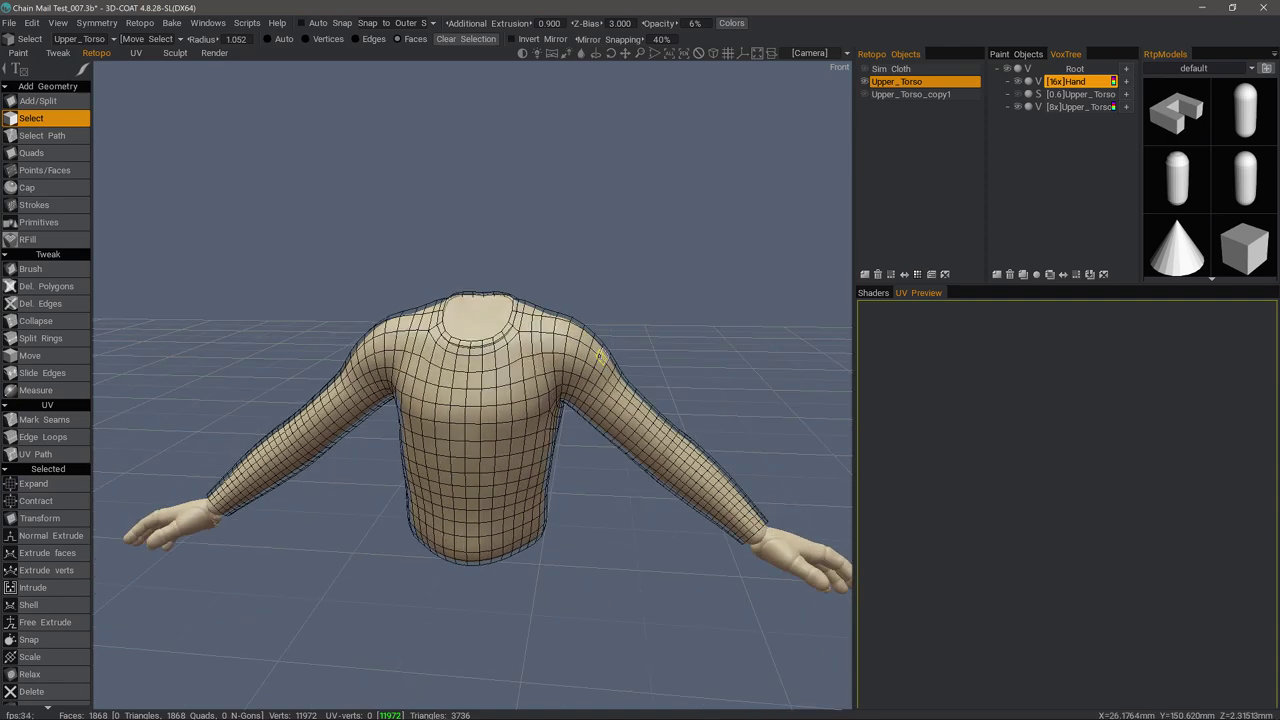
Back in the Sculpt room, load the Upper_Torso retopo mesh as cloth, subdivided and with Stick to Current Object on
{"action": "left_click", "coordinate": [175, 52]}
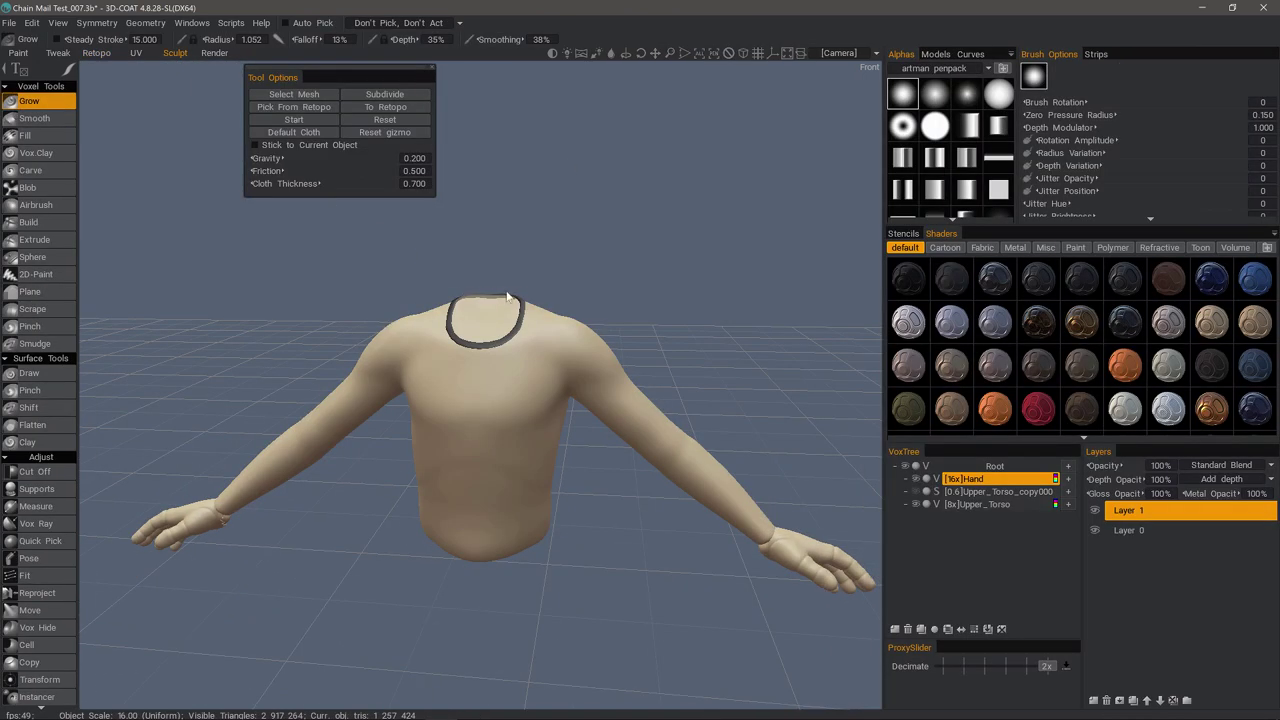
{"action": "left_click", "coordinate": [296, 106]}
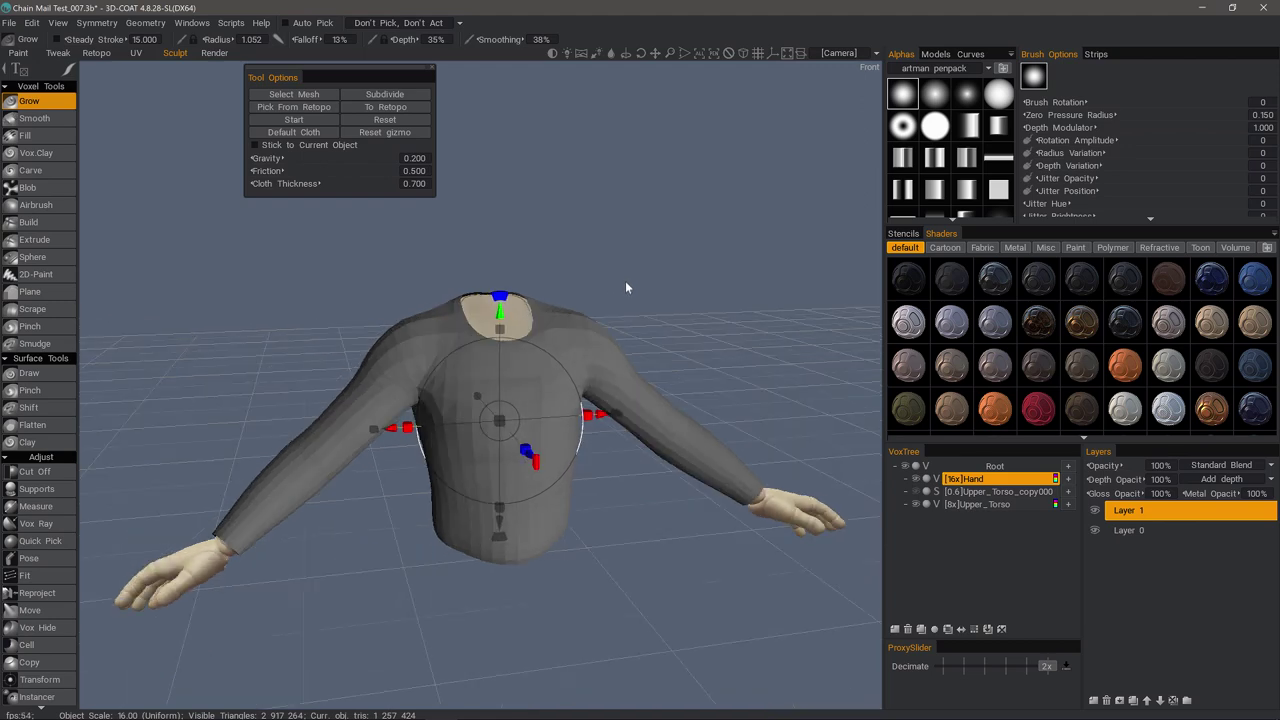
{"action": "left_click", "coordinate": [392, 97]}
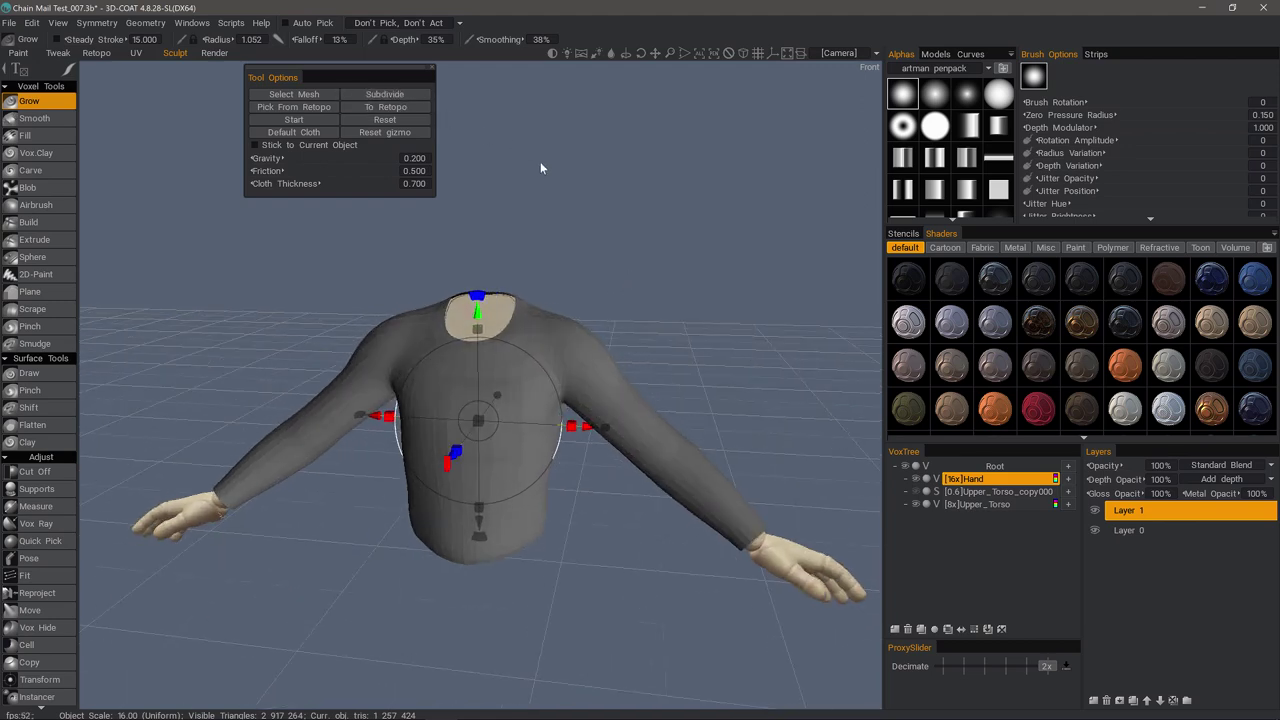
{"action": "right_click_drag", "start_coordinate": [549, 167], "coordinate": [330, 284]}
{"action": "scroll", "coordinate": [325, 275], "scroll_direction": "down", "scroll_amount": 5}
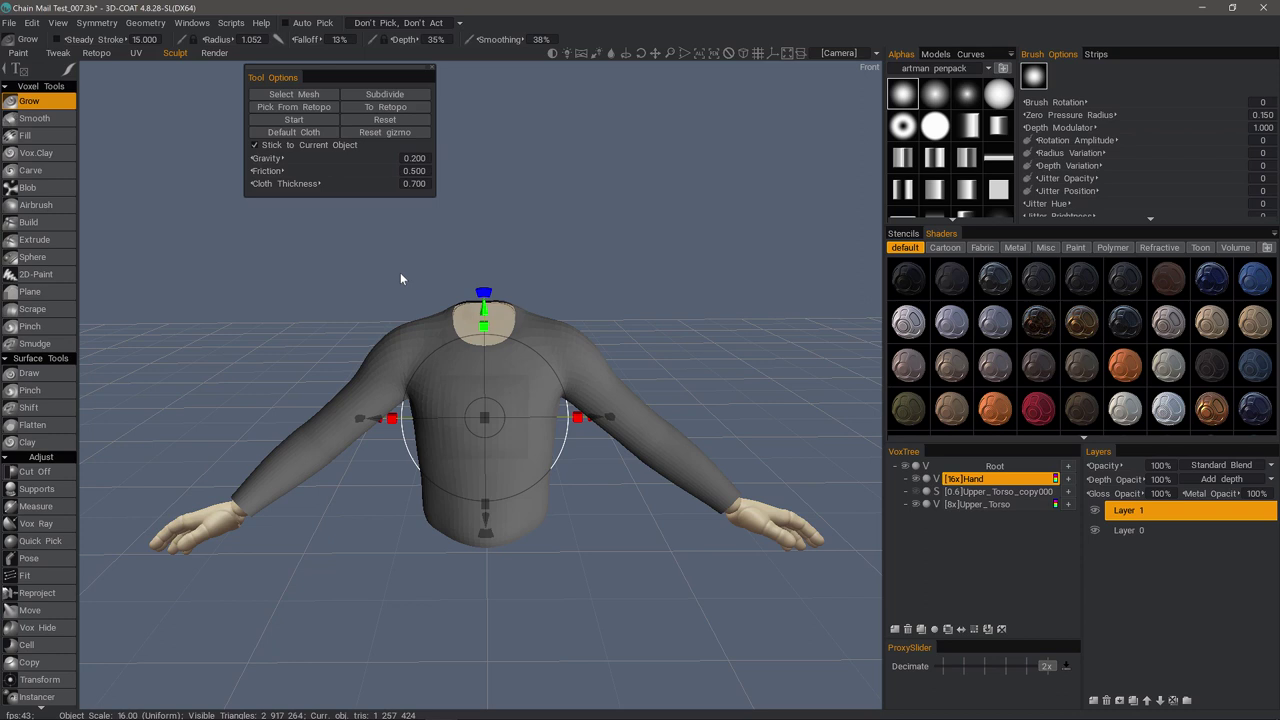
Set the cloth gravity to 1.000 and the friction to 0.600
{"action": "left_click_drag", "start_coordinate": [400, 273], "coordinate": [350, 167]}
{"action": "left_click", "coordinate": [421, 158]}
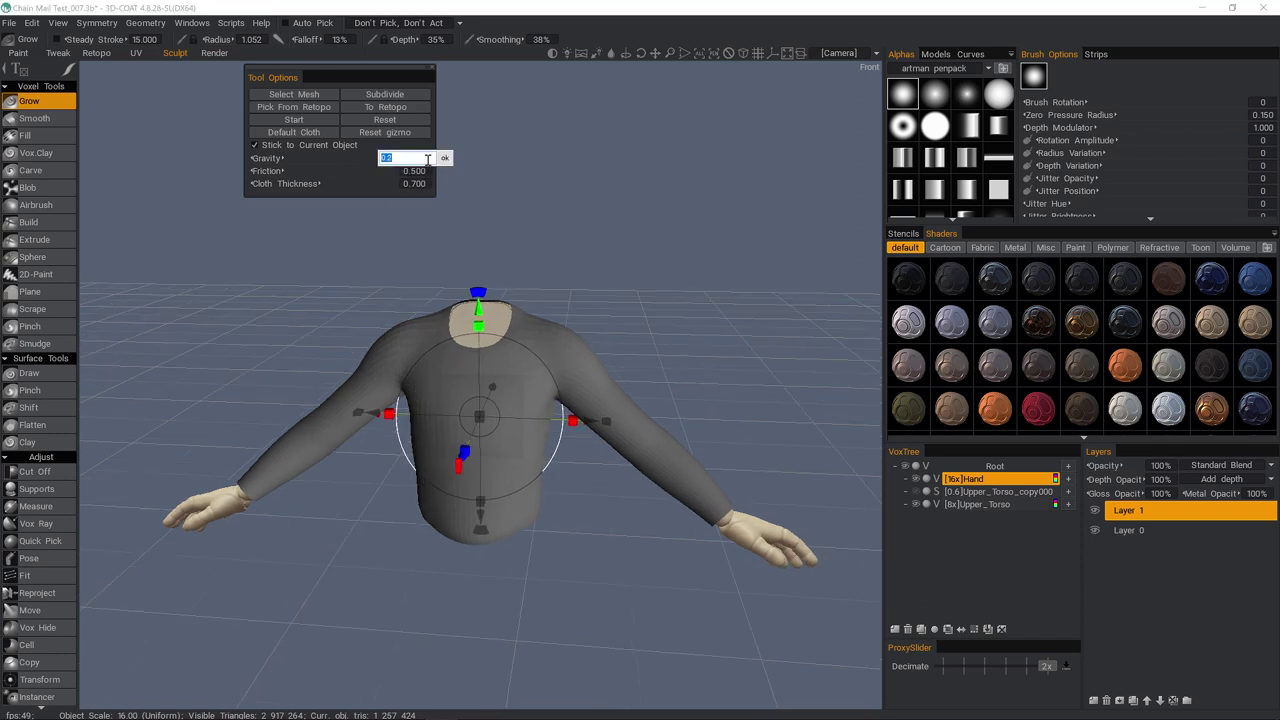
{"action": "type", "text": "1"}
{"action": "left_click", "coordinate": [444, 158]}
{"action": "left_click", "coordinate": [416, 171]}
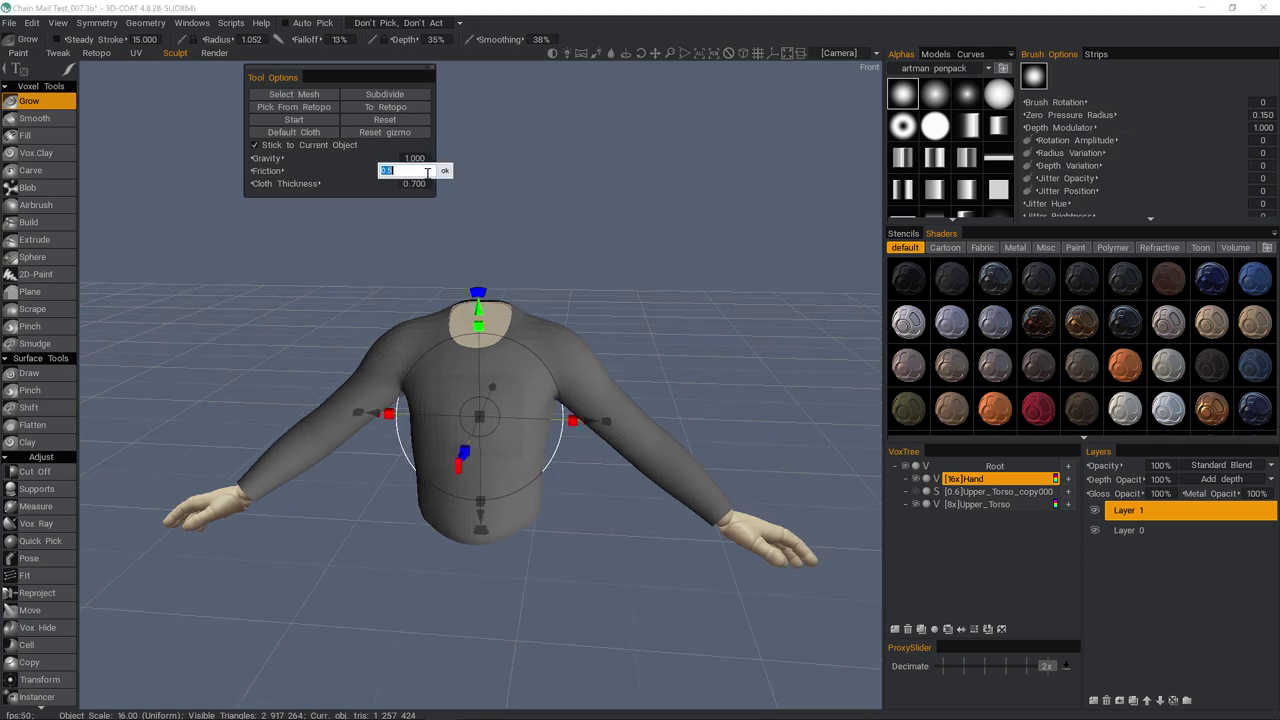
{"action": "key", "text": "Return"}
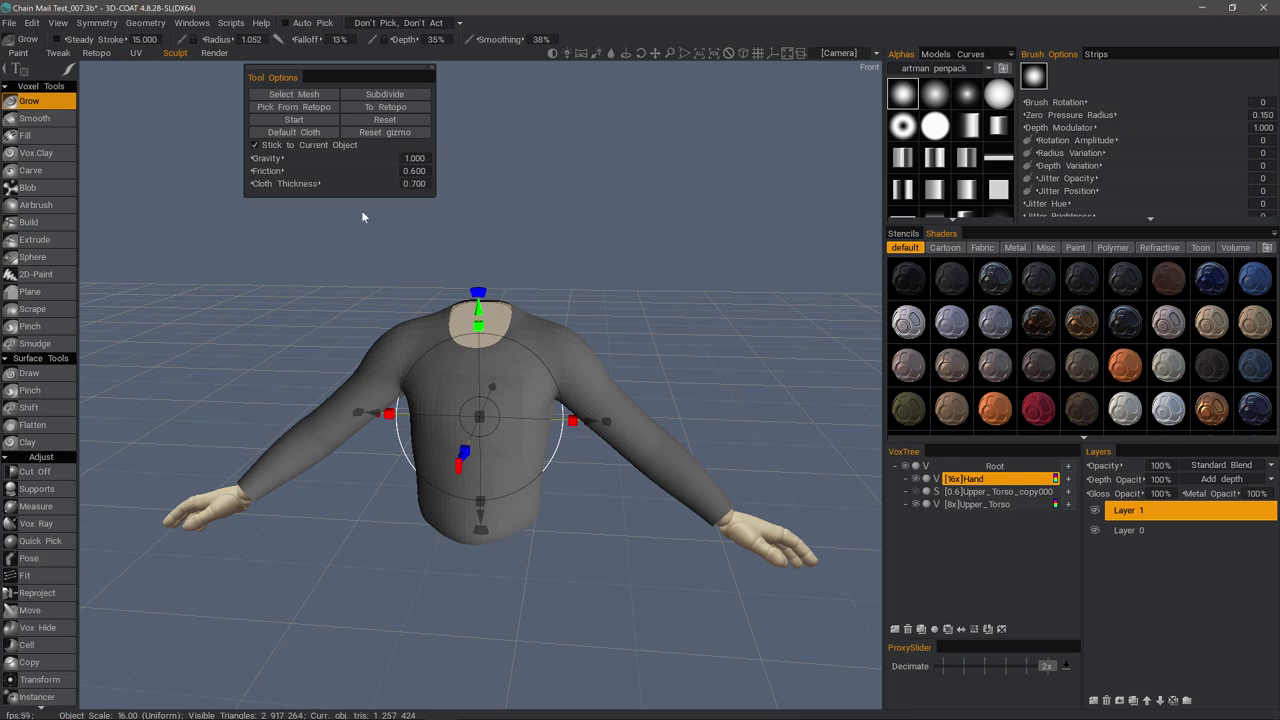
Raise the cloth gravity to 2.000 and run the shirt simulation briefly before ending it
{"action": "right_click_drag", "start_coordinate": [441, 166], "coordinate": [422, 237]}
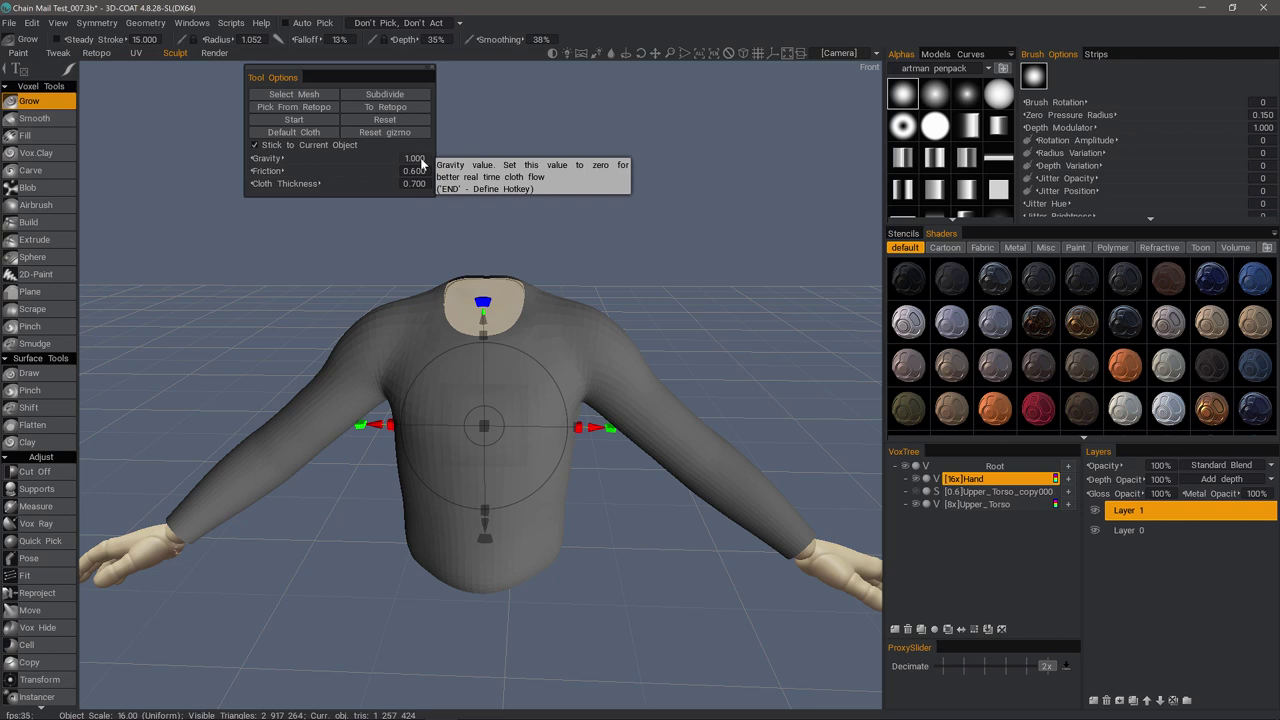
{"action": "left_click", "coordinate": [421, 159]}
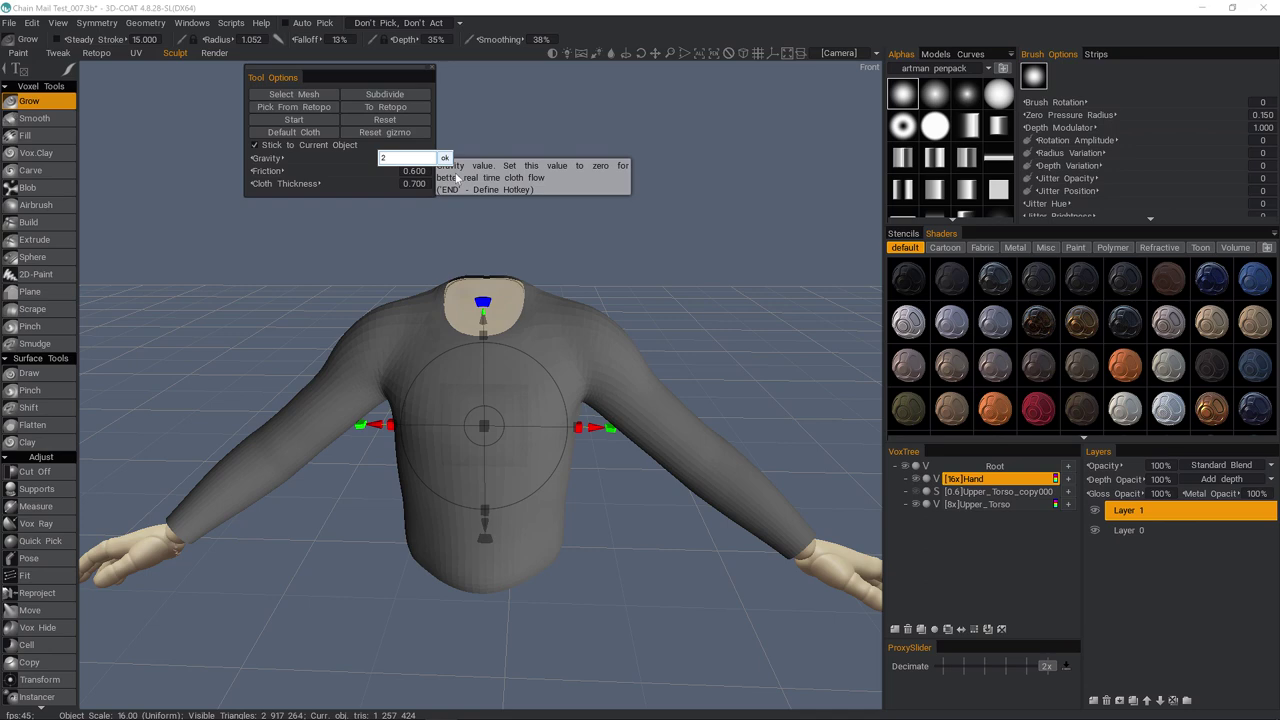
{"action": "key", "text": "Return"}
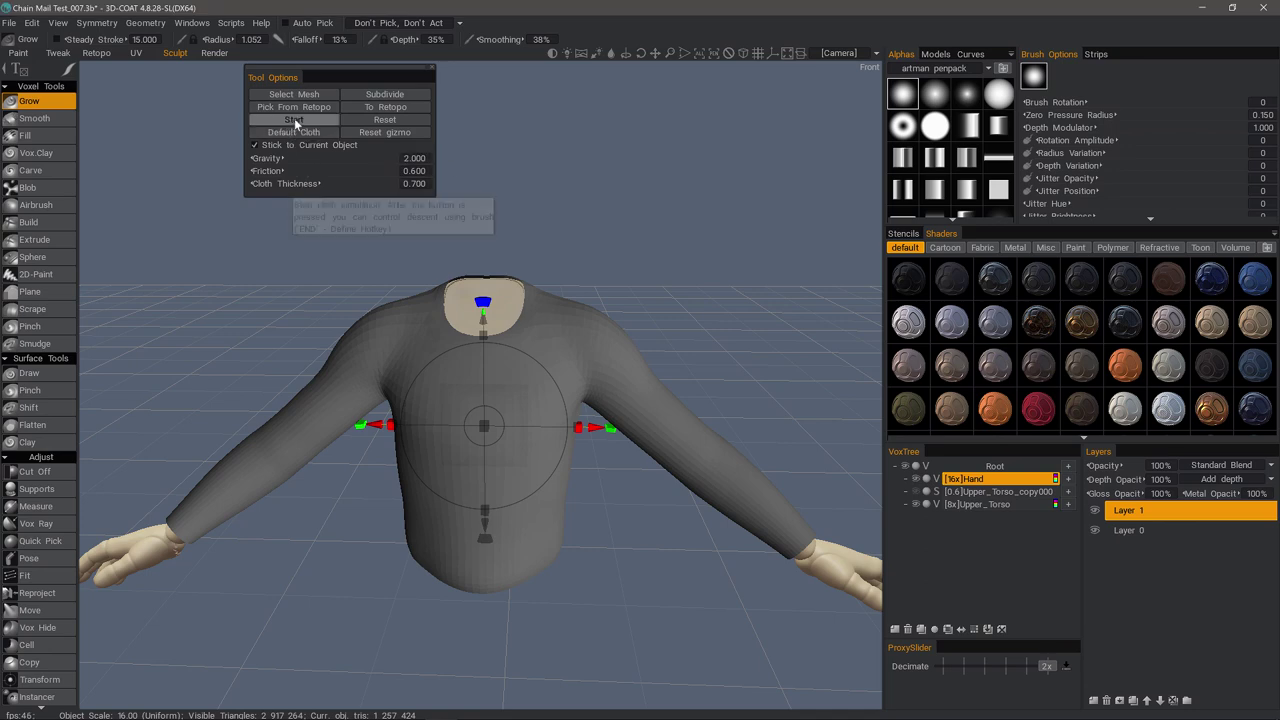
{"action": "left_click", "coordinate": [293, 119]}
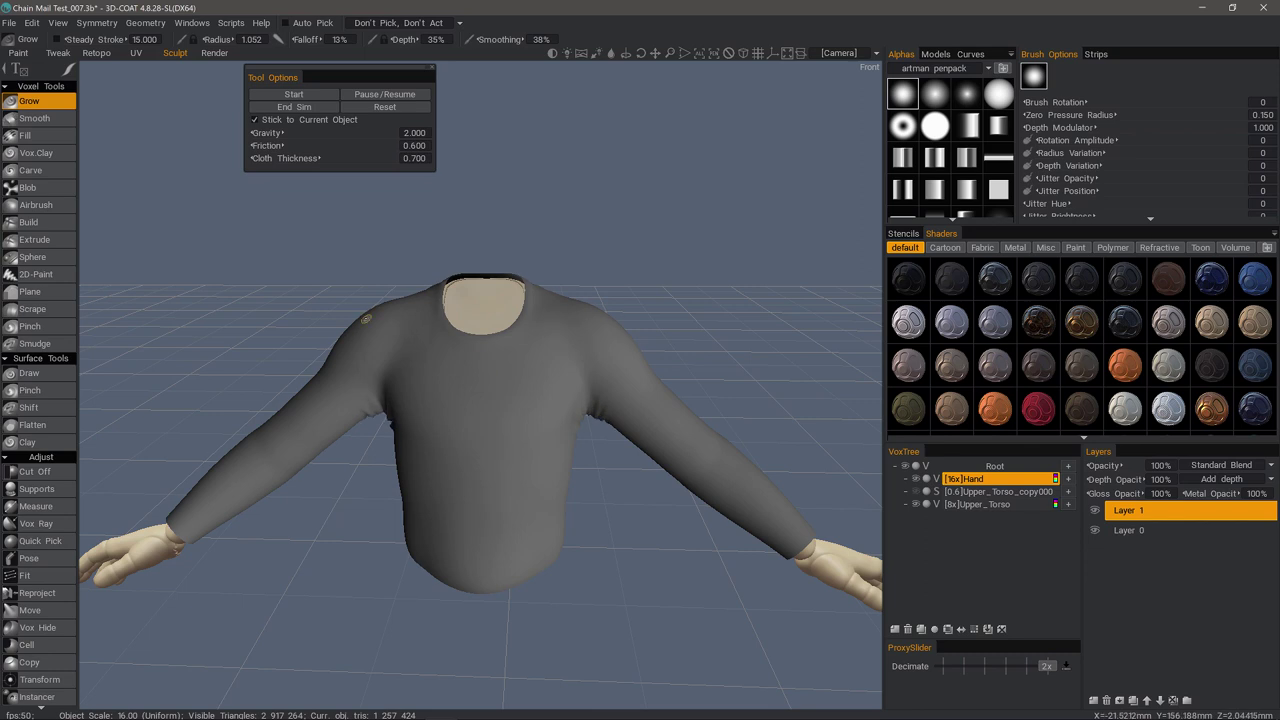
{"action": "left_click", "coordinate": [297, 108]}
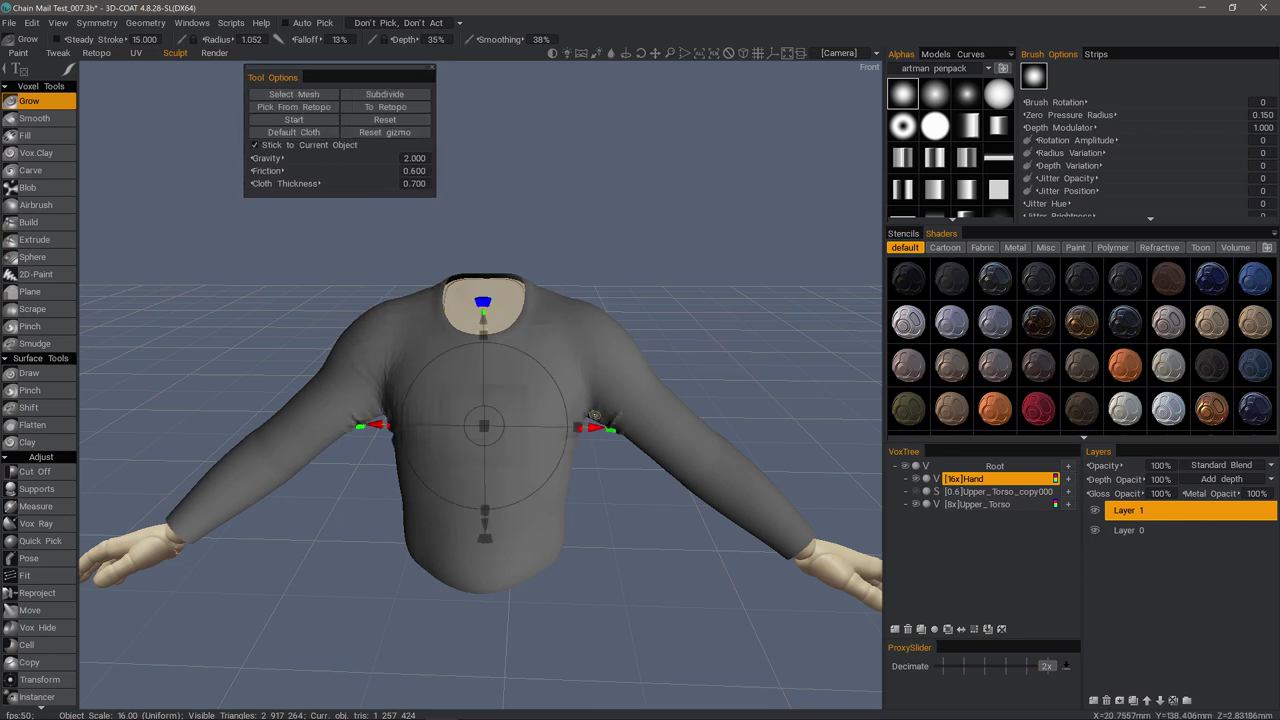
Rerun the shirt simulation with friction 0.500 and Stick to Current Object turned off
{"action": "left_click_drag", "start_coordinate": [247, 332], "coordinate": [324, 250]}
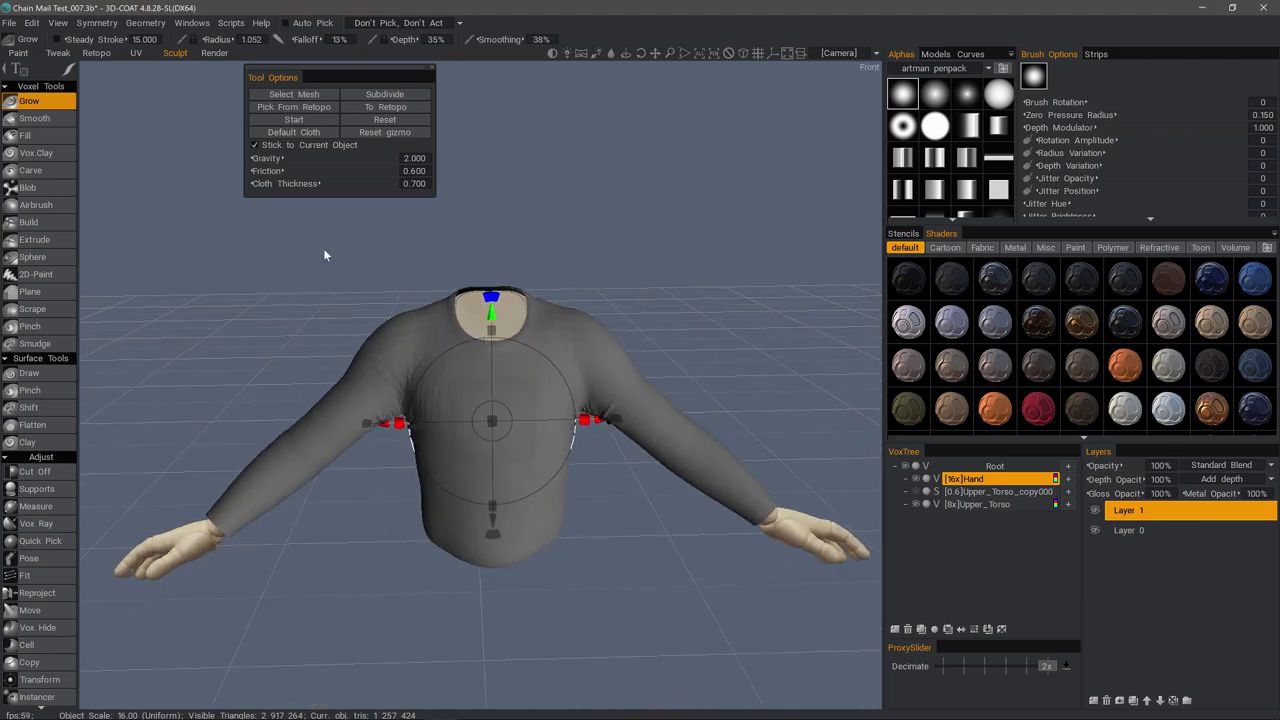
{"action": "left_click", "coordinate": [415, 171]}
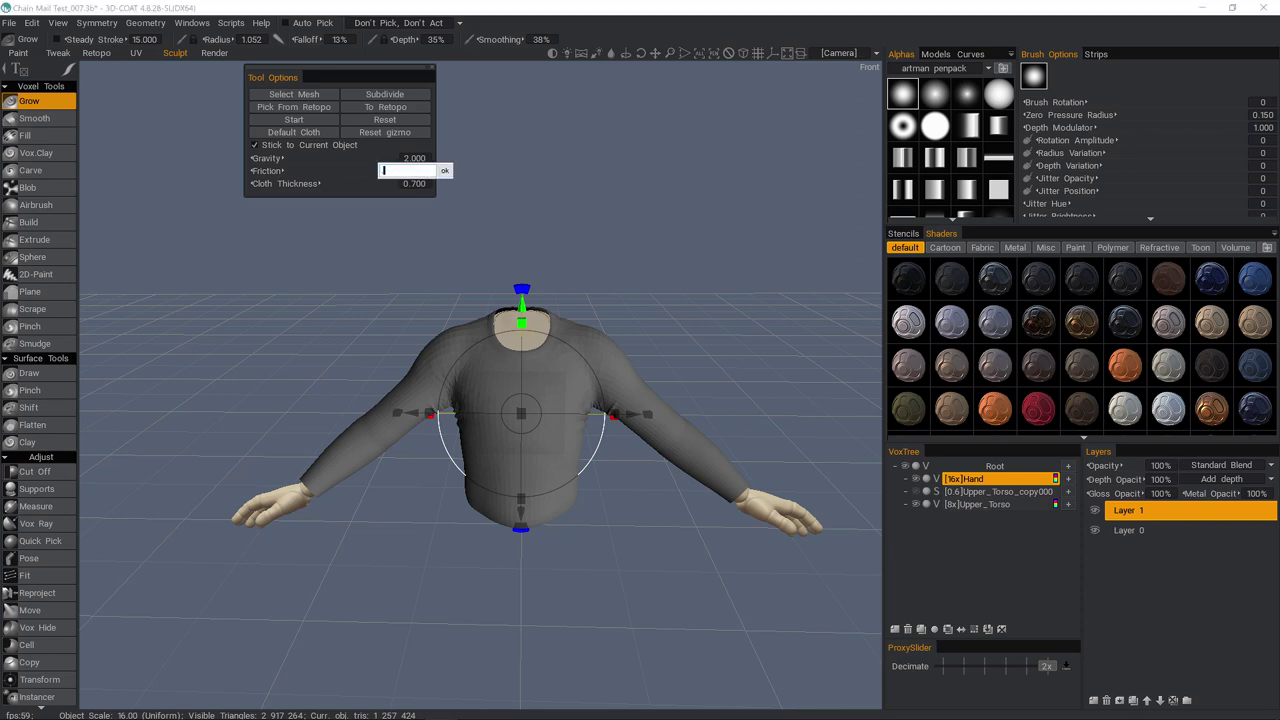
{"action": "type", "text": ".5"}
{"action": "left_click", "coordinate": [444, 171]}
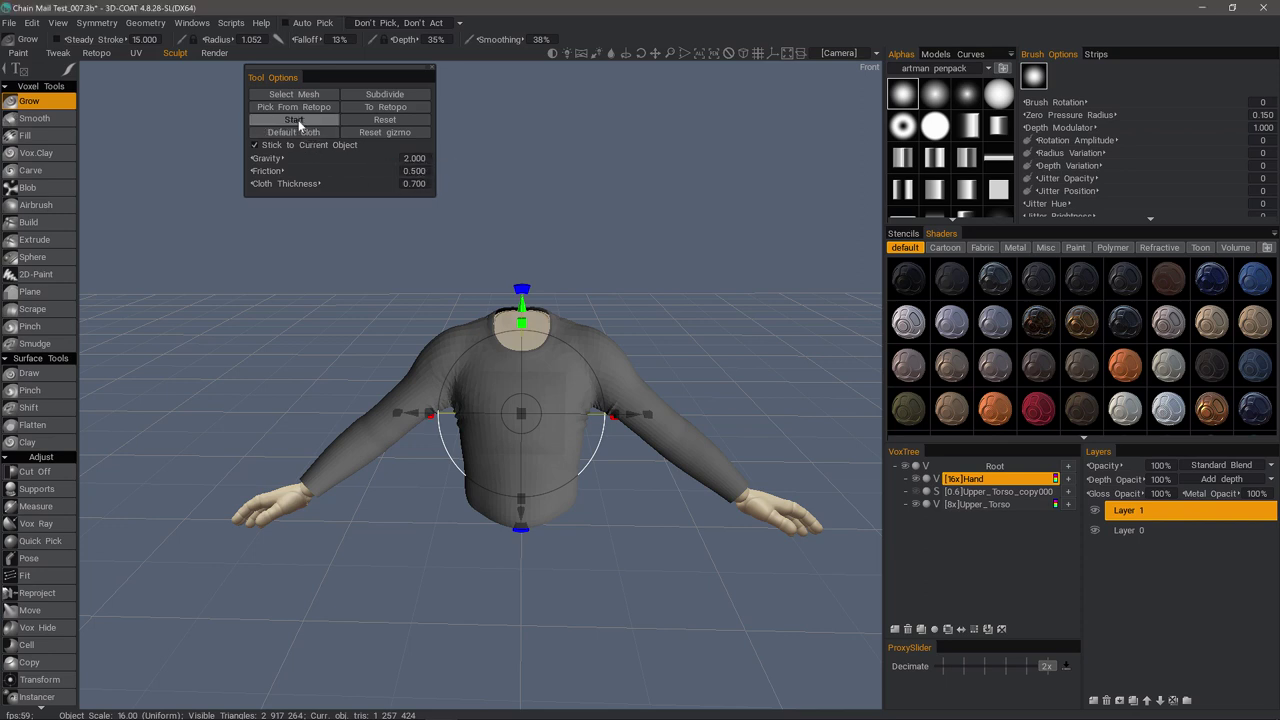
{"action": "left_click", "coordinate": [299, 120]}
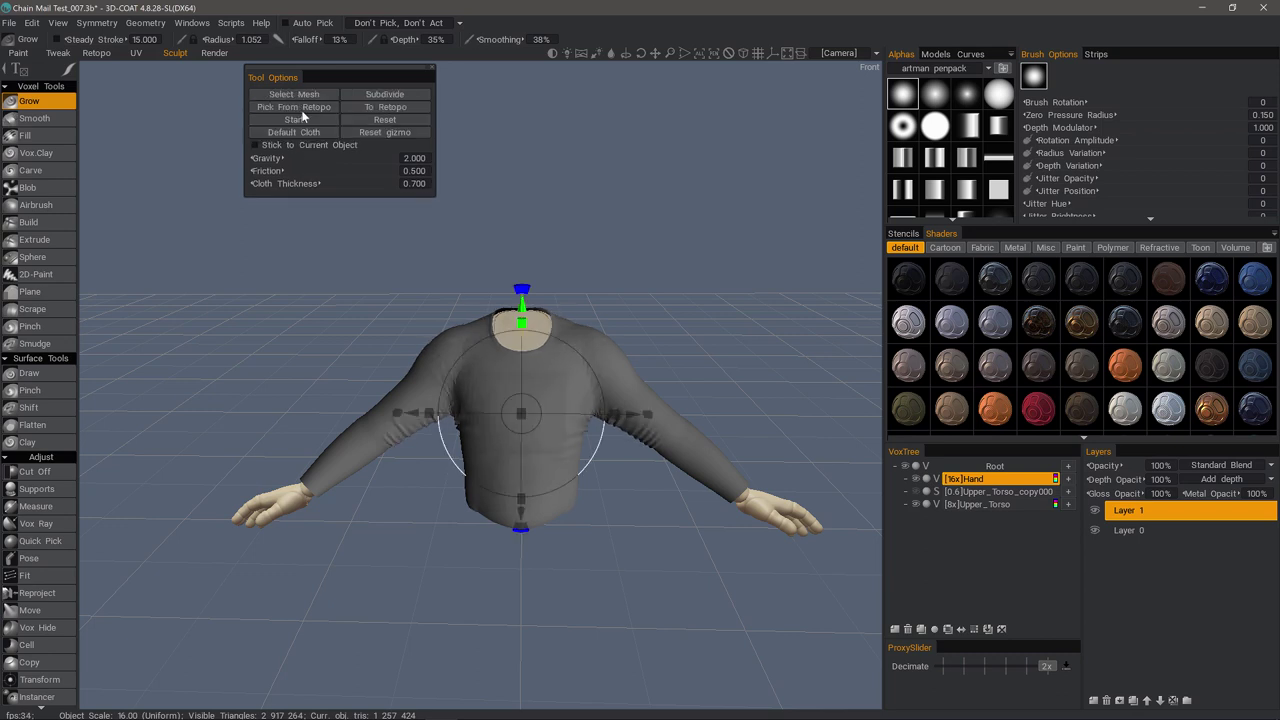
{"action": "left_click", "coordinate": [304, 118]}
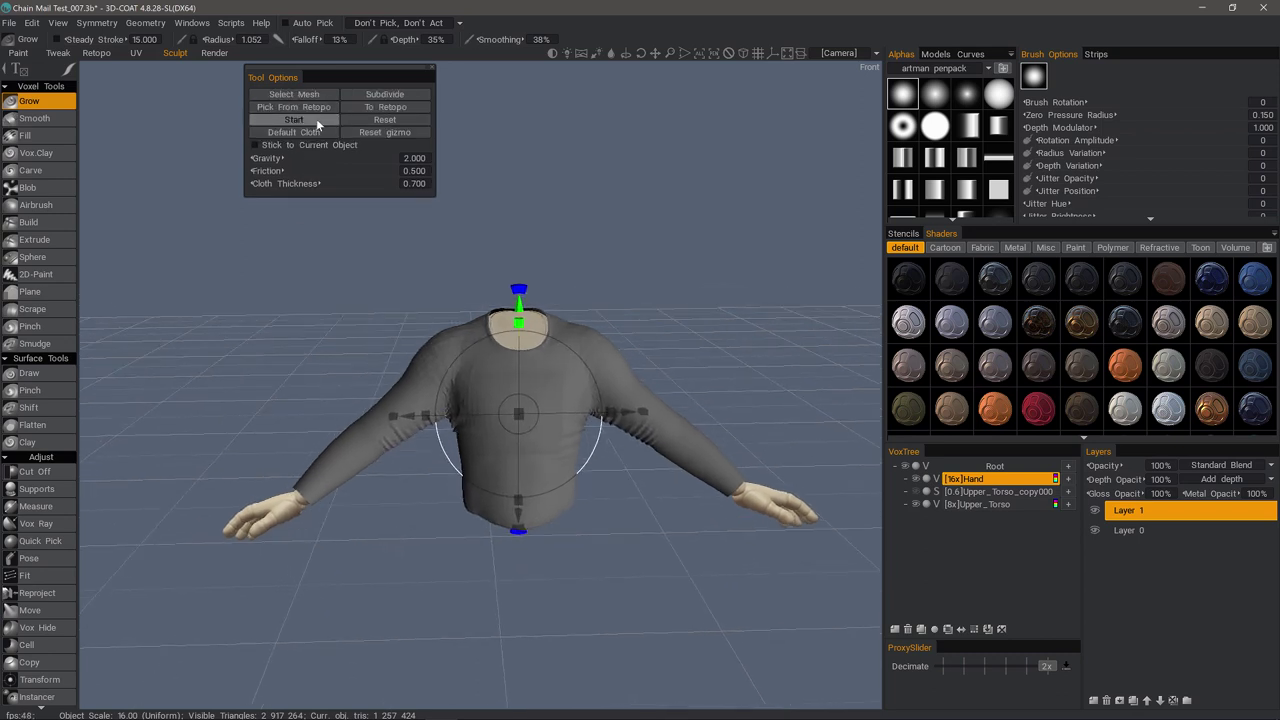
Run the shirt simulation with gravity lowered to 0.200 and enlarge the brush radius to about 11.5
{"action": "left_click", "coordinate": [414, 158]}
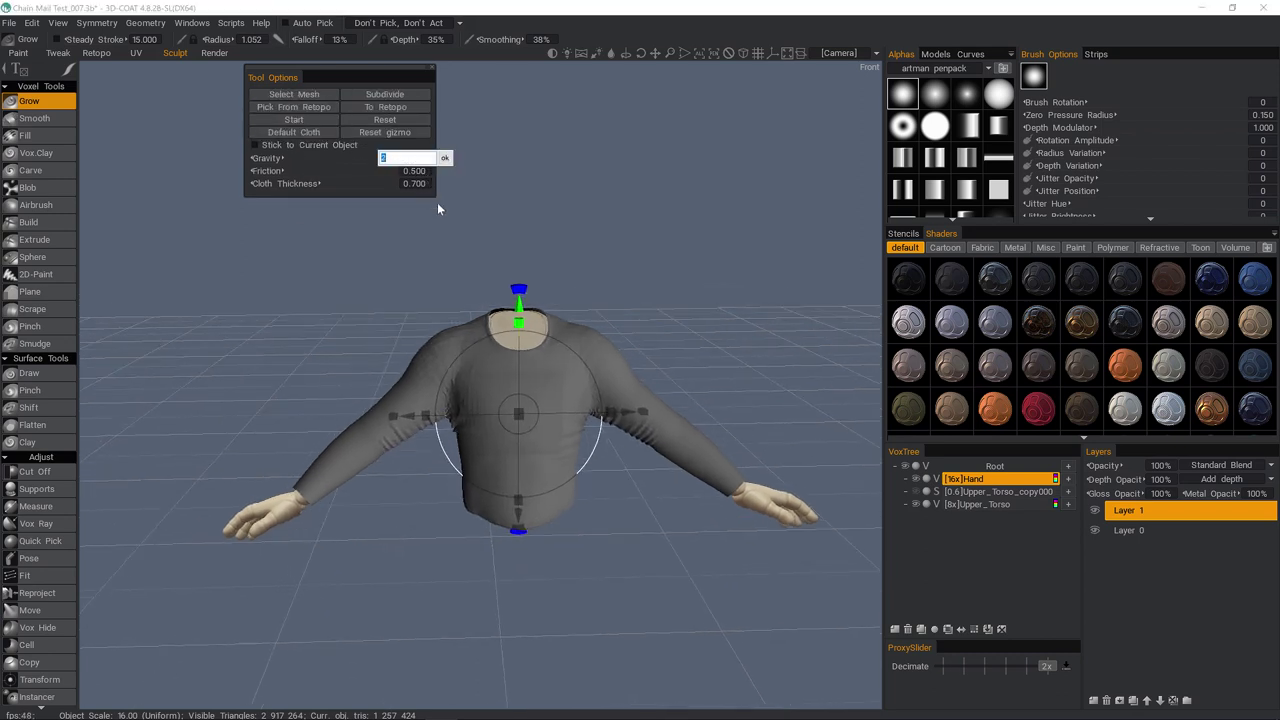
{"action": "type", "text": "0.2"}
{"action": "left_click", "coordinate": [444, 158]}
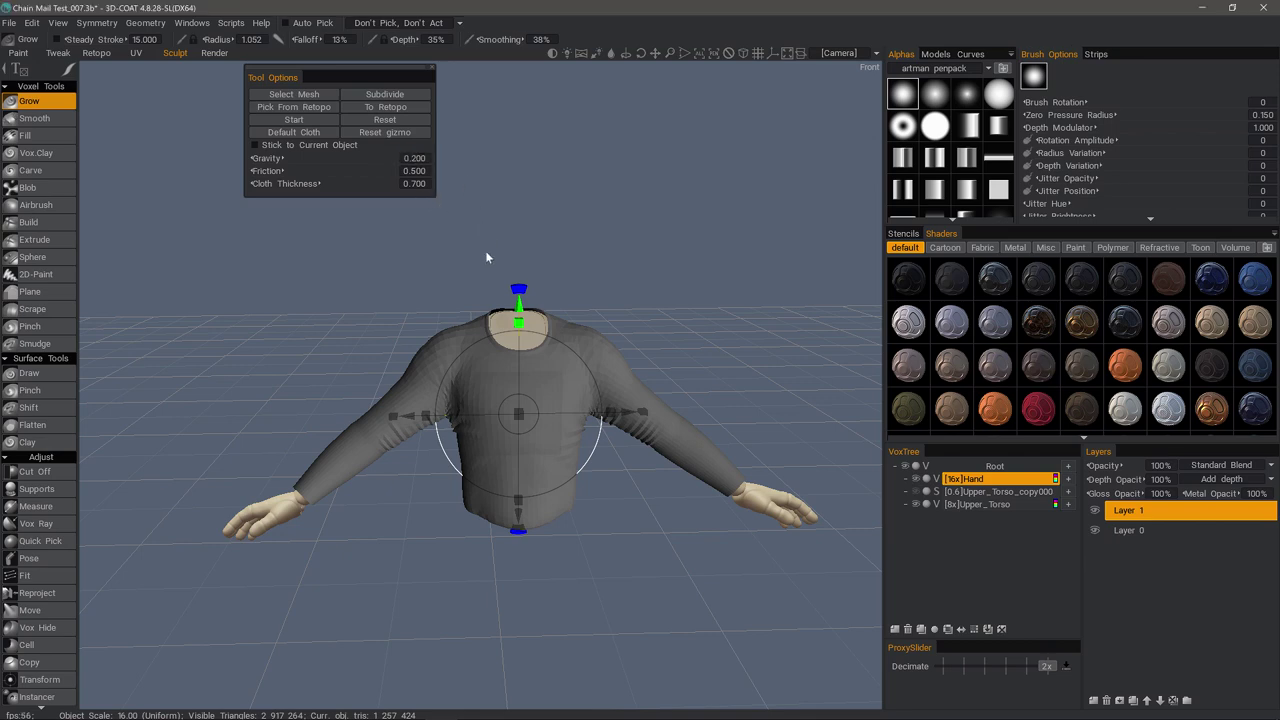
{"action": "left_click", "coordinate": [299, 120]}
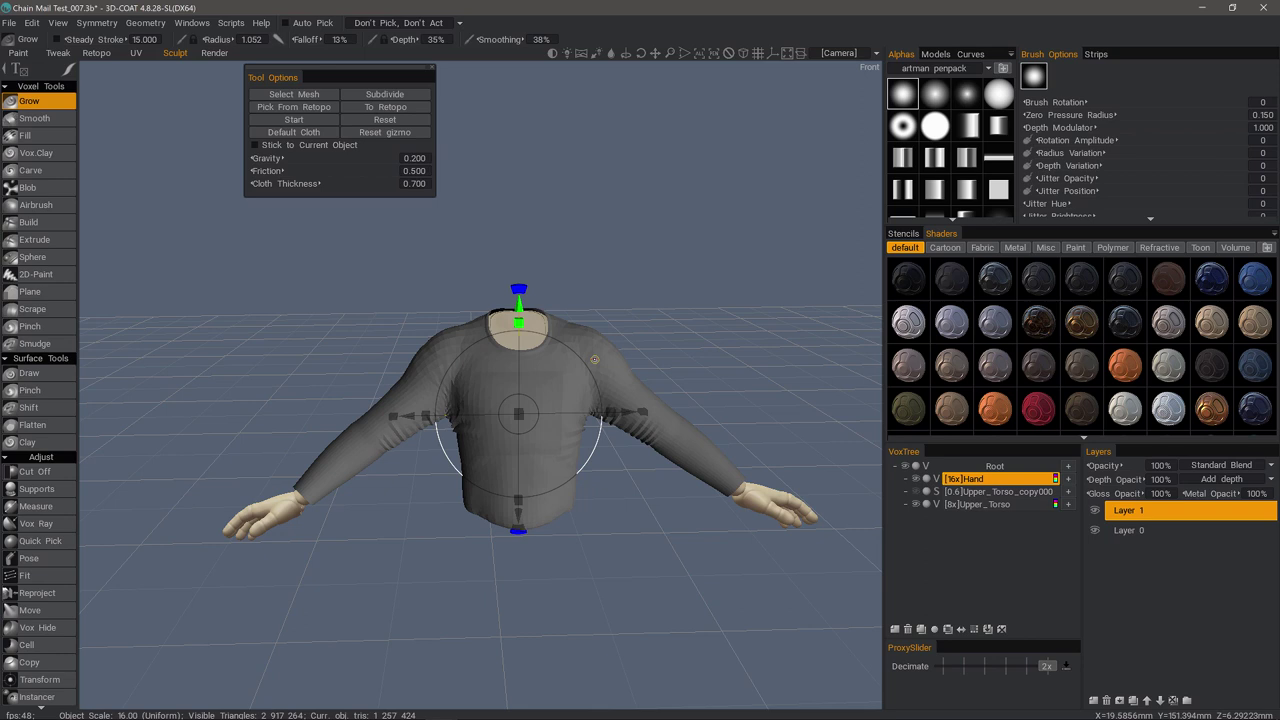
{"action": "right_click_drag", "start_coordinate": [609, 362], "coordinate": [634, 372]}
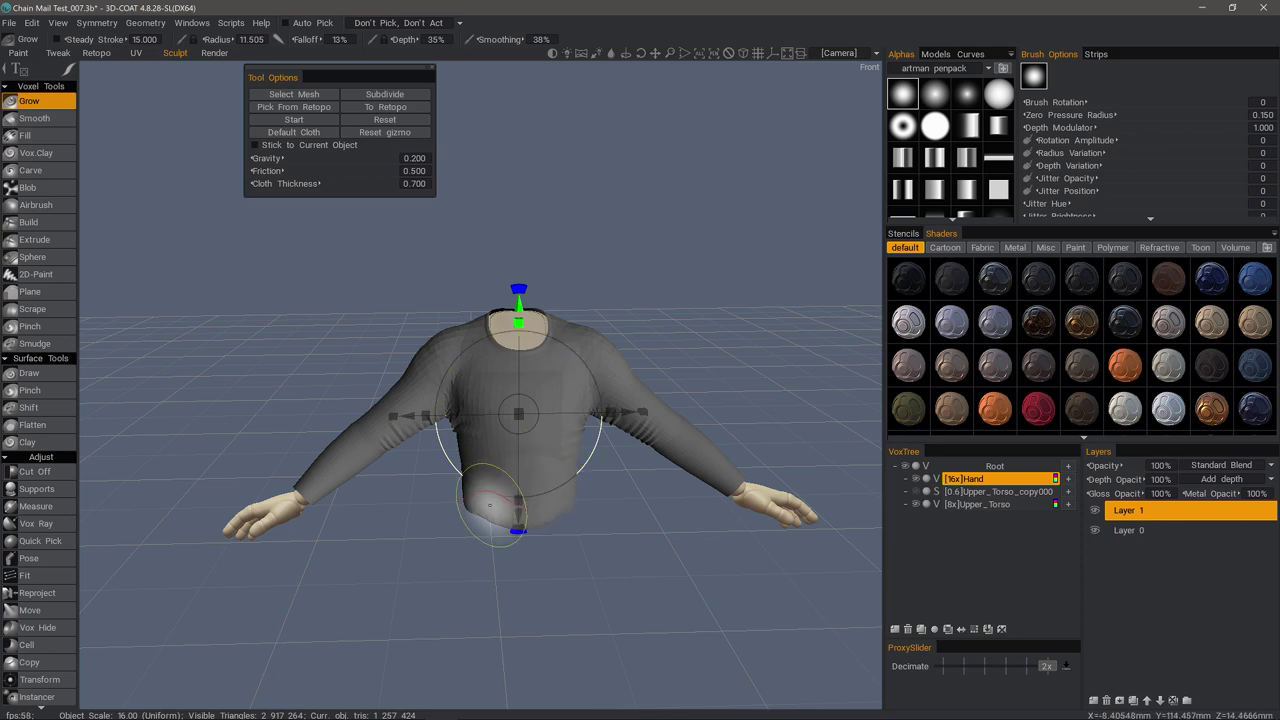
Run the shirt simulation again until folds form on the sleeves and torso, checking front and back, and end it
{"action": "left_click_drag", "start_coordinate": [443, 500], "coordinate": [384, 146]}
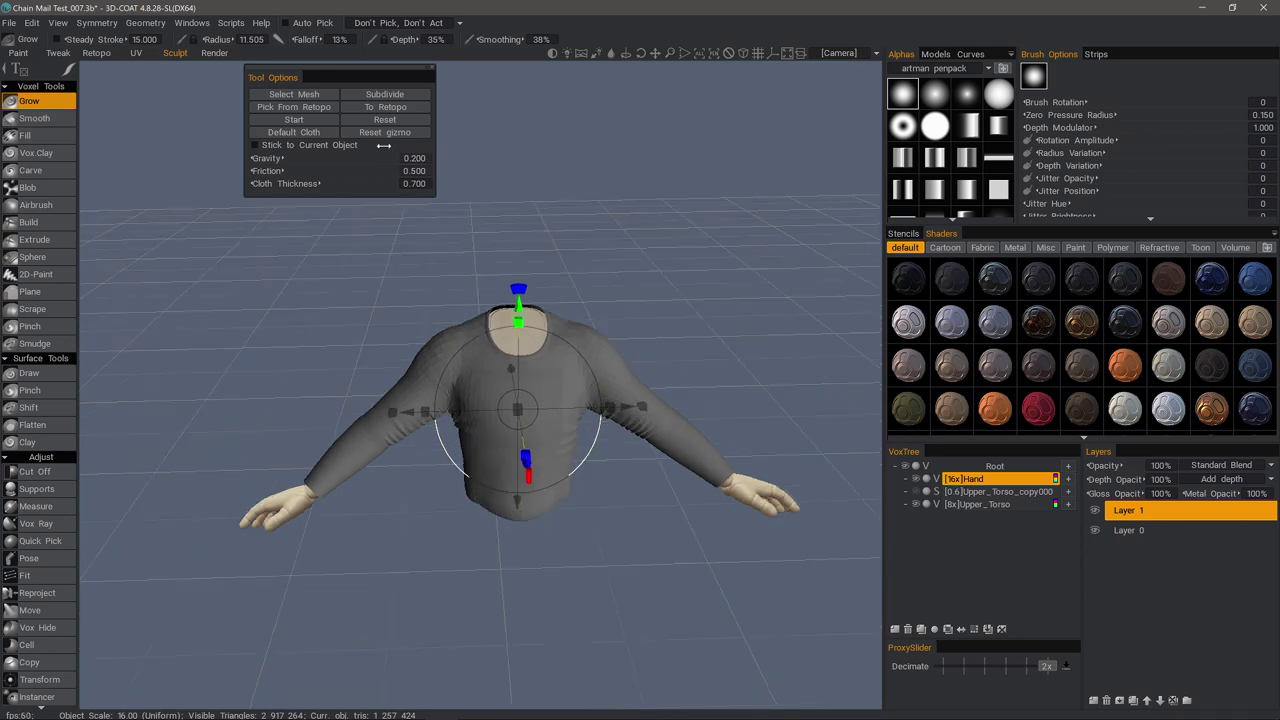
{"action": "left_click", "coordinate": [294, 120]}
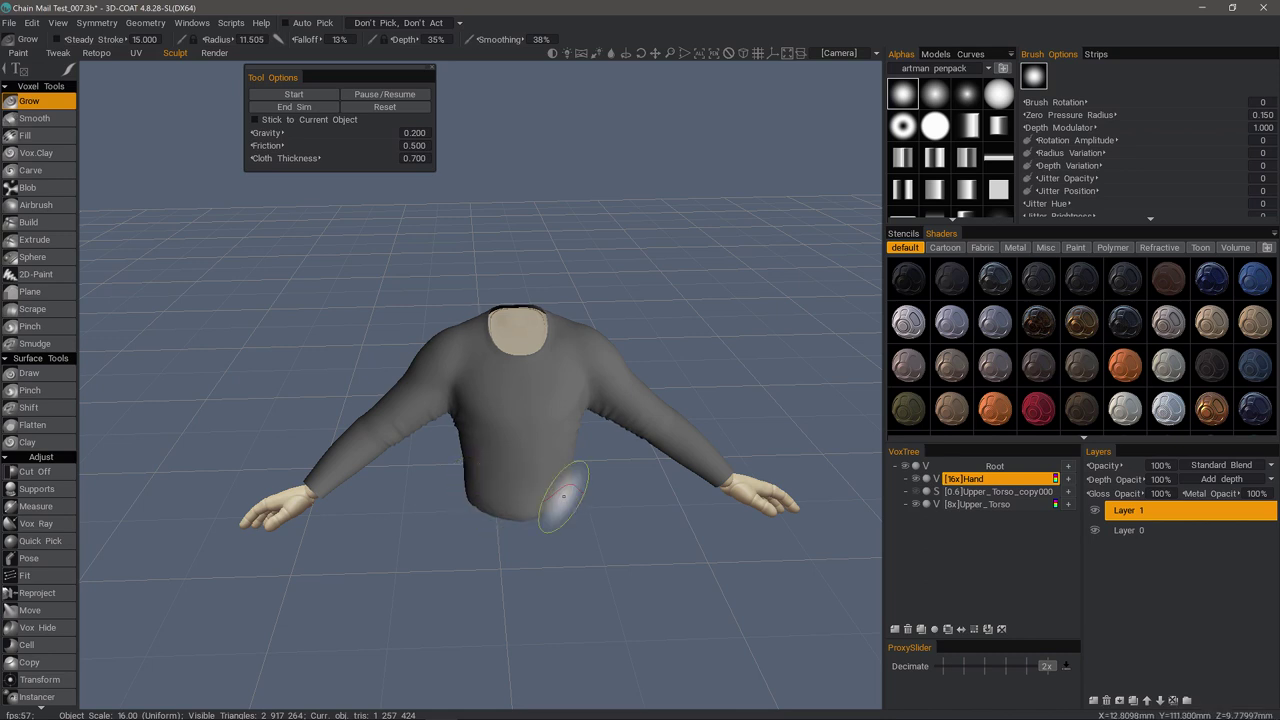
{"action": "left_click_drag", "start_coordinate": [563, 495], "coordinate": [575, 501]}
{"action": "left_click_drag", "start_coordinate": [603, 456], "coordinate": [537, 414]}
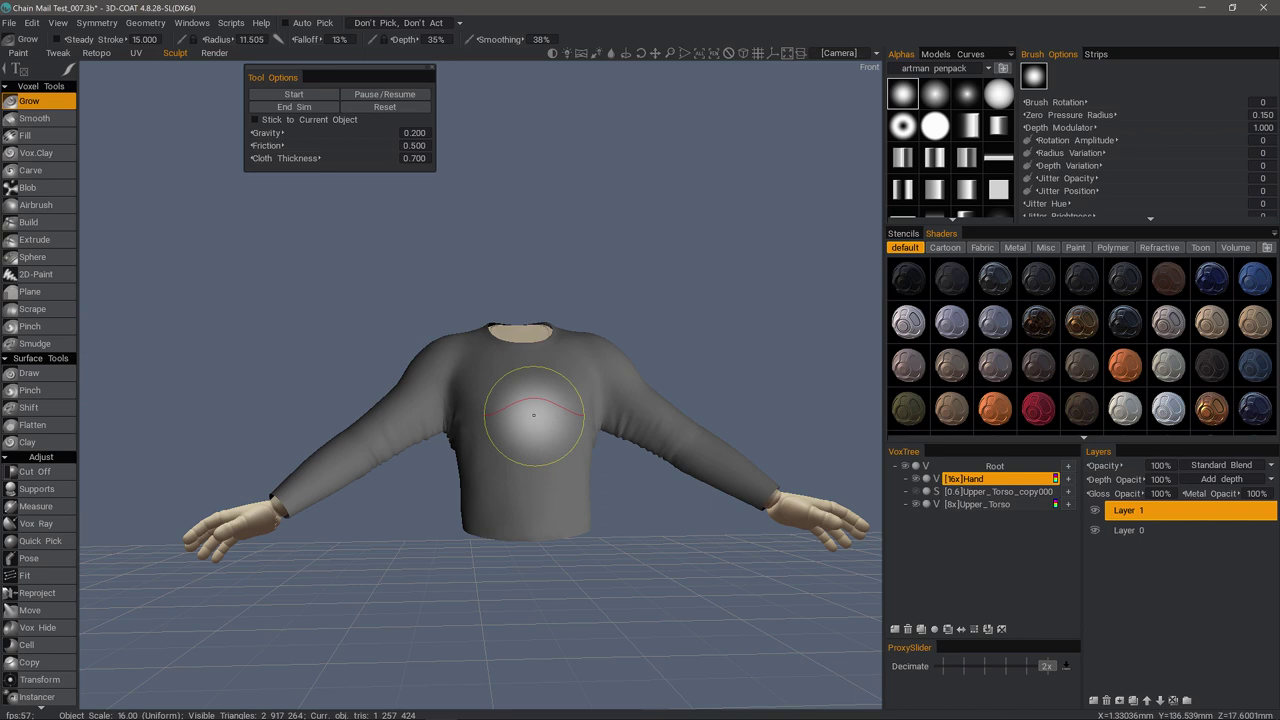
{"action": "mouse_move", "coordinate": [282, 468]}
{"action": "left_mouse_down"}
{"action": "mouse_move", "coordinate": [328, 478]}
{"action": "mouse_move", "coordinate": [314, 491]}
{"action": "mouse_move", "coordinate": [355, 449]}
{"action": "left_mouse_up"}
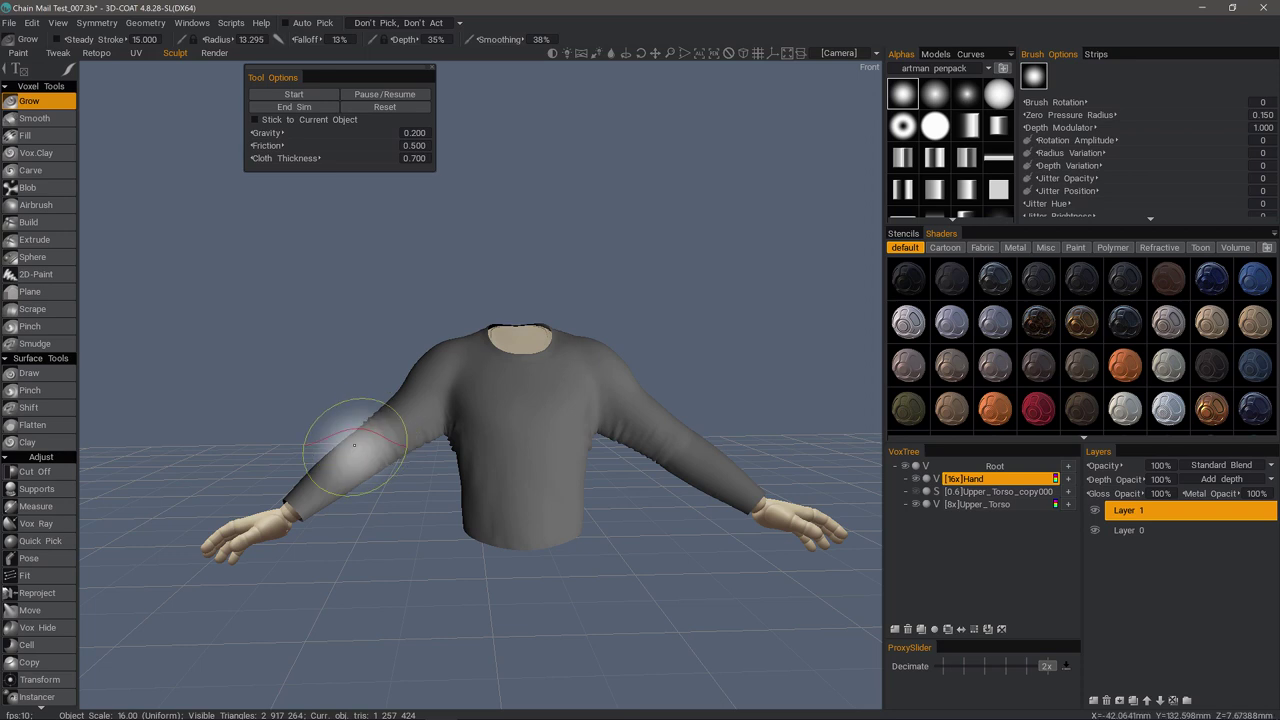
{"action": "middle_click_drag", "start_coordinate": [688, 452], "coordinate": [673, 452]}
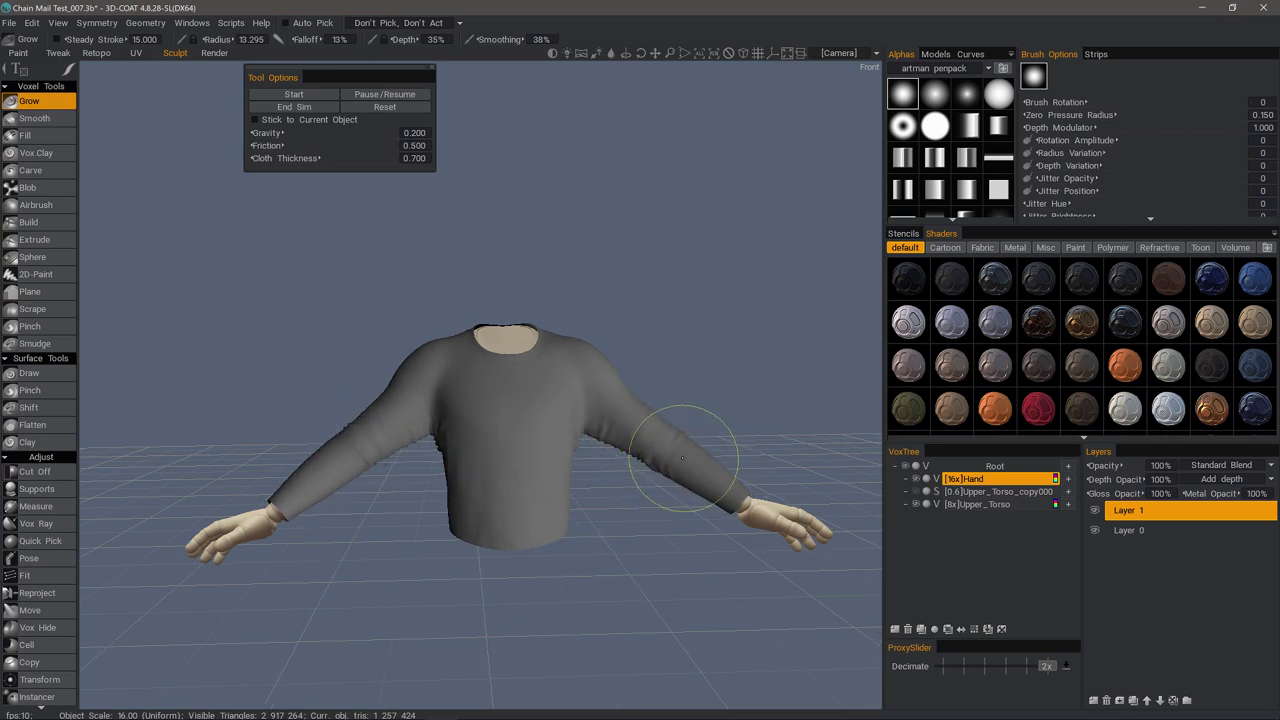
{"action": "mouse_move", "coordinate": [705, 480]}
{"action": "left_mouse_down", "text": "alt"}
{"action": "mouse_move", "coordinate": [643, 532]}
{"action": "mouse_move", "coordinate": [476, 563]}
{"action": "mouse_move", "coordinate": [501, 486]}
{"action": "mouse_move", "coordinate": [486, 457]}
{"action": "mouse_move", "coordinate": [449, 437]}
{"action": "mouse_move", "coordinate": [472, 470]}
{"action": "left_mouse_up", "text": "alt"}
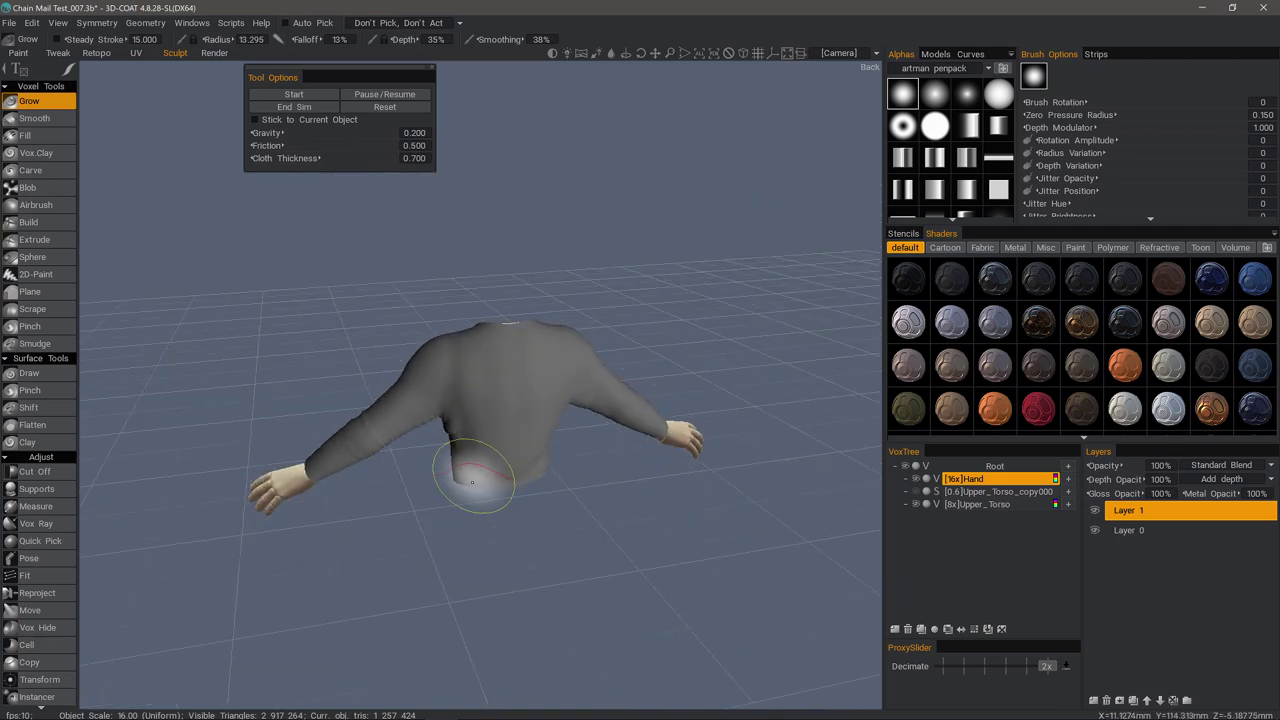
{"action": "left_click_drag", "start_coordinate": [550, 467], "coordinate": [537, 458], "text": "alt"}
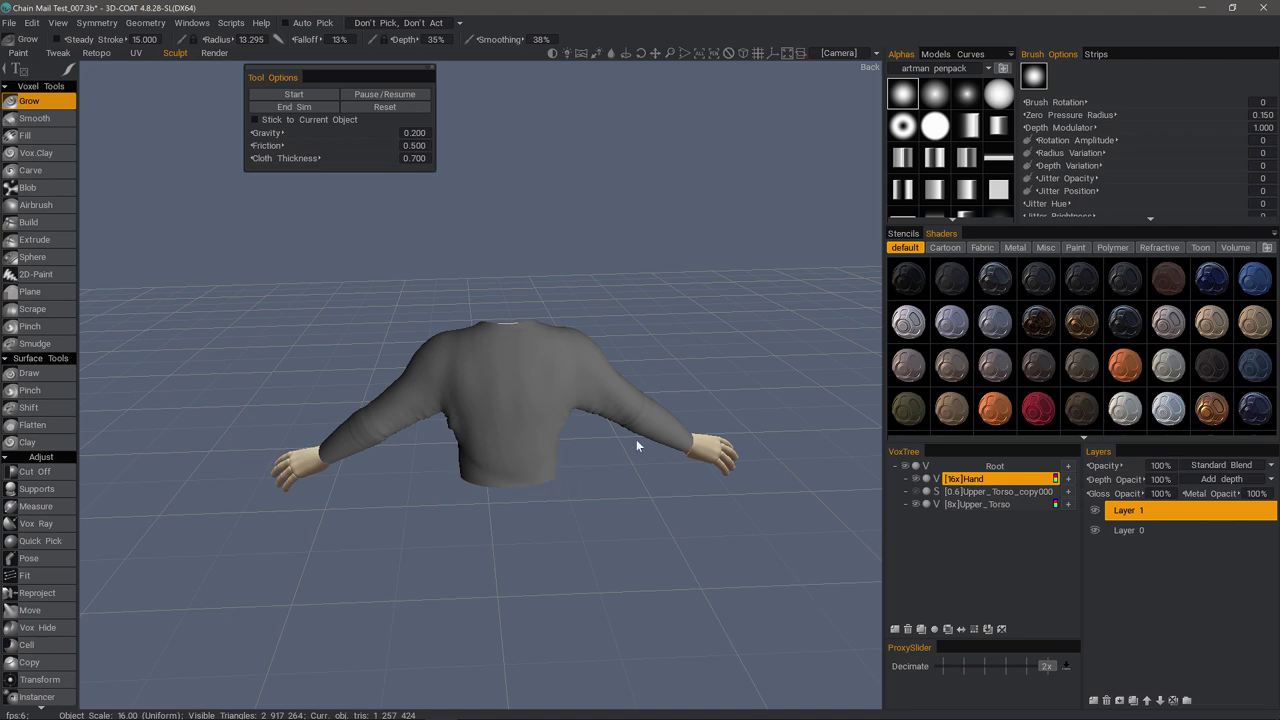
{"action": "mouse_move", "coordinate": [638, 441]}
{"action": "left_mouse_down"}
{"action": "mouse_move", "coordinate": [760, 456]}
{"action": "mouse_move", "coordinate": [401, 435]}
{"action": "mouse_move", "coordinate": [502, 474]}
{"action": "mouse_move", "coordinate": [522, 506]}
{"action": "mouse_move", "coordinate": [522, 428]}
{"action": "mouse_move", "coordinate": [430, 253]}
{"action": "mouse_move", "coordinate": [385, 238]}
{"action": "left_mouse_up"}
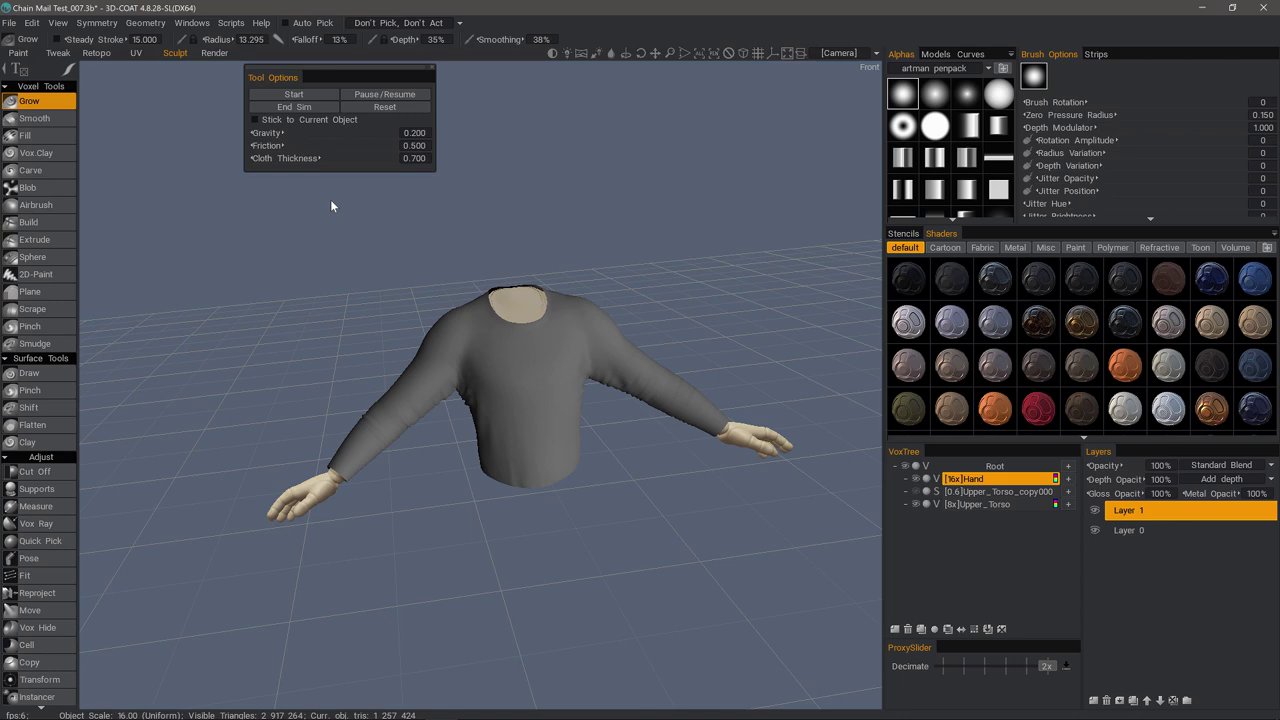
{"action": "left_click", "coordinate": [296, 107]}
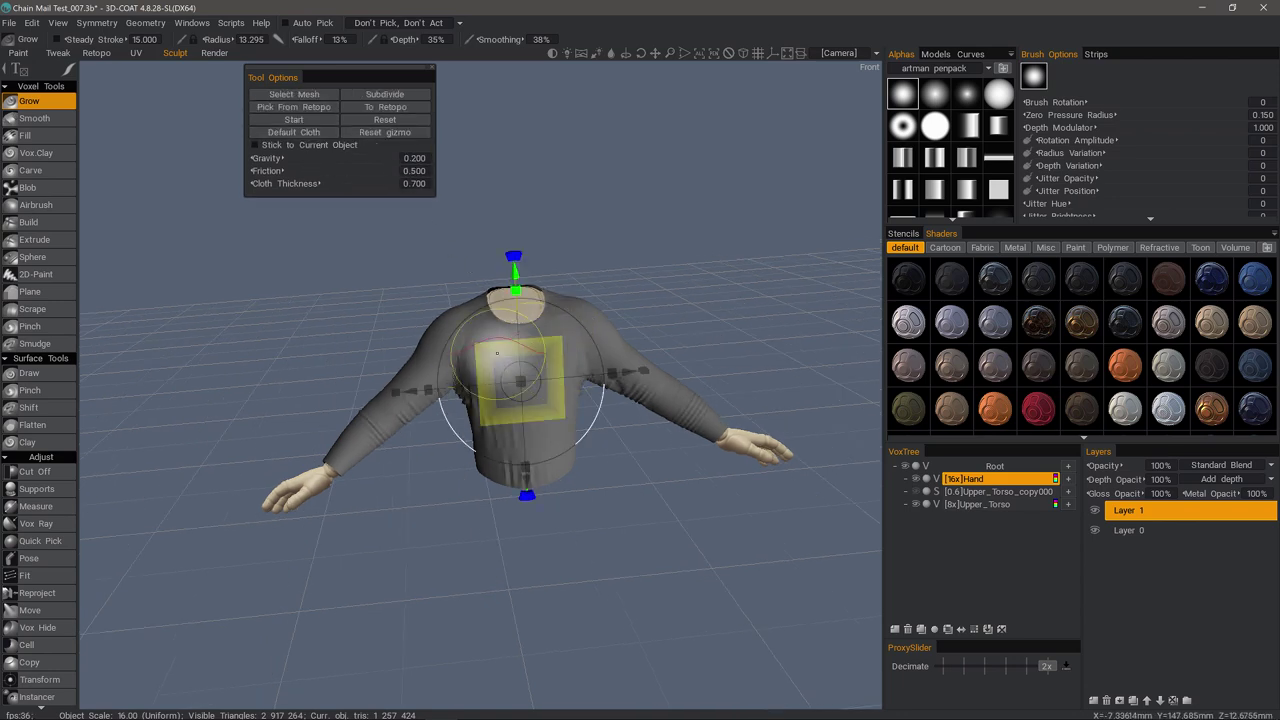
Examine the simulated folds on the shirt's sleeves and torso from several angles
{"action": "left_click_drag", "start_coordinate": [520, 378], "coordinate": [514, 398], "text": "alt"}
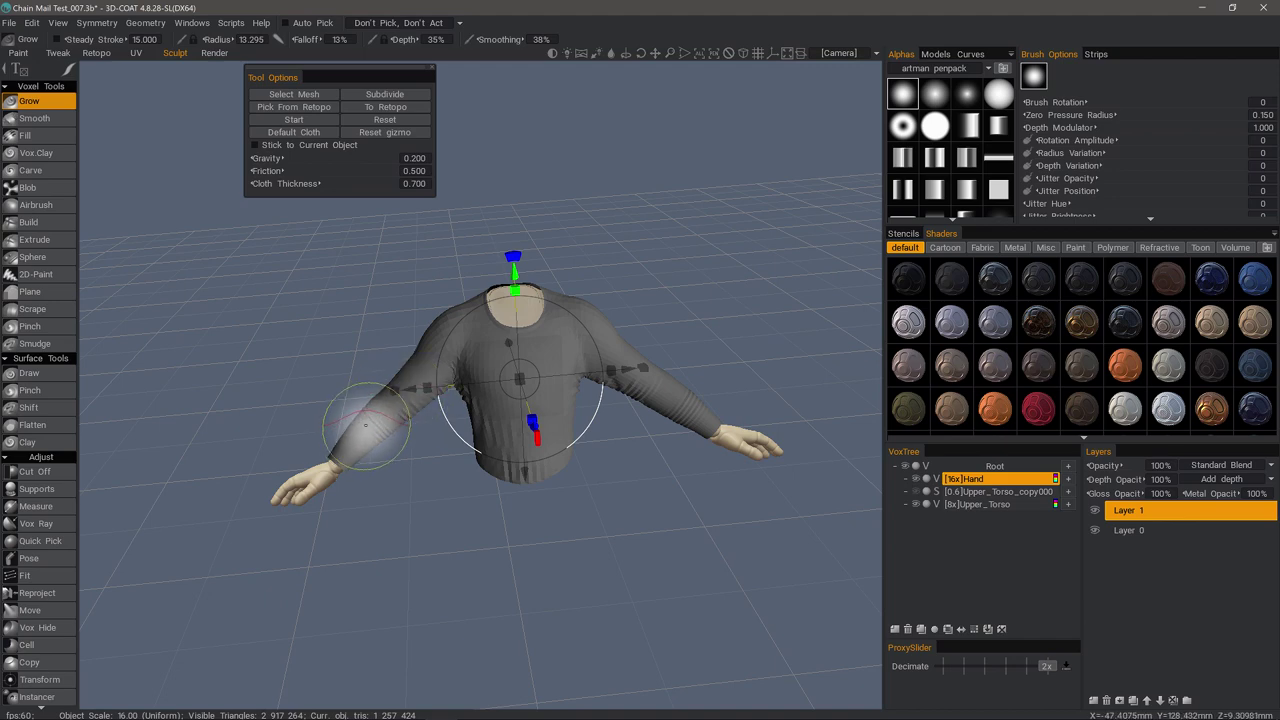
{"action": "left_click", "coordinate": [388, 120]}
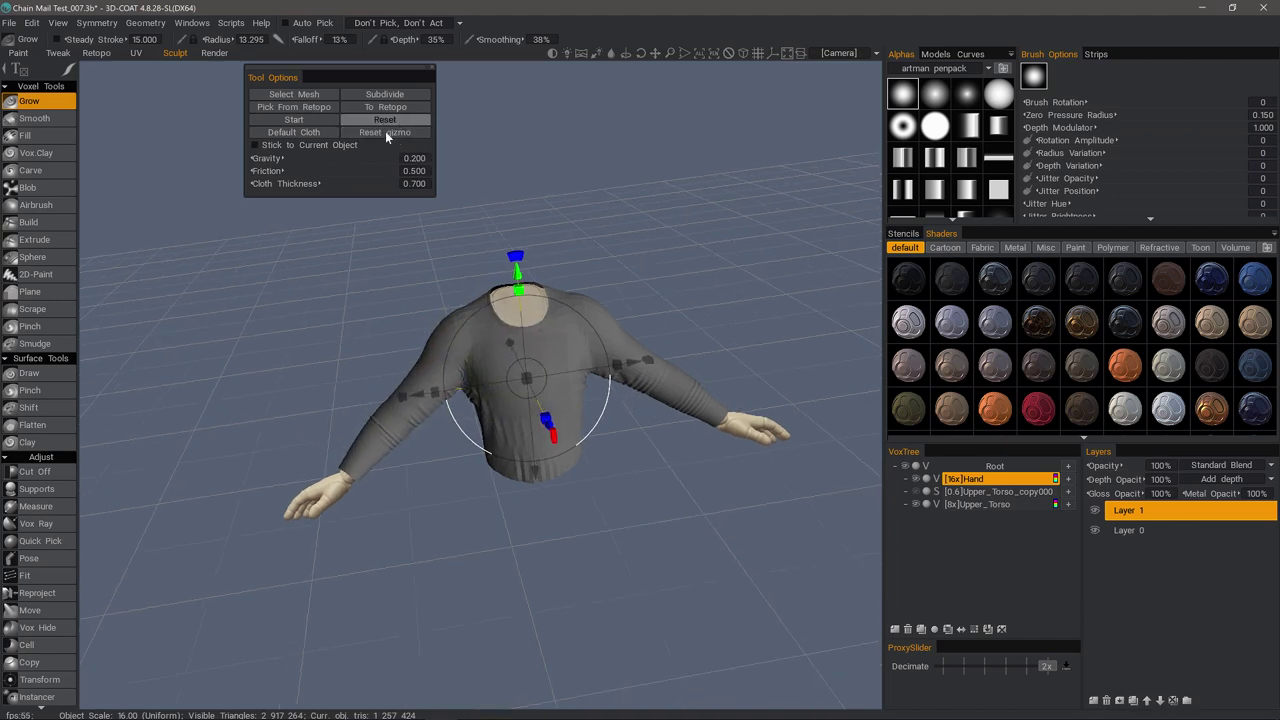
{"action": "left_click", "coordinate": [387, 133]}
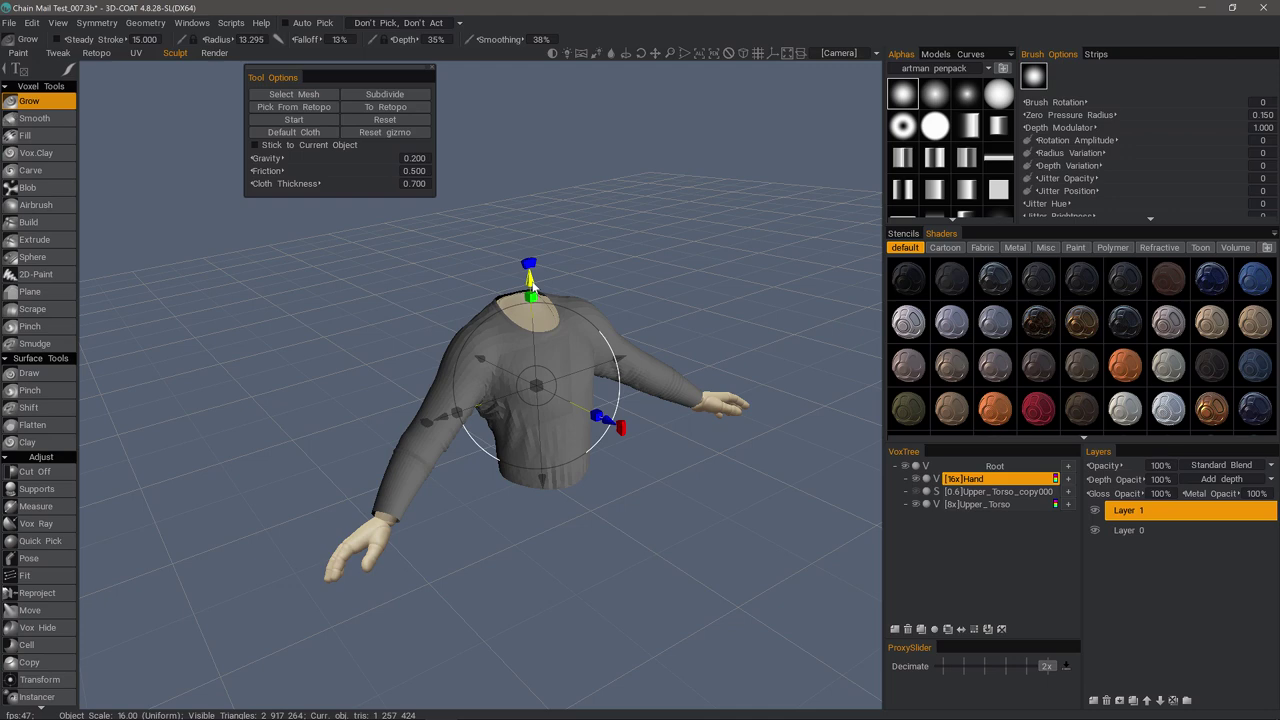
{"action": "left_click_drag", "start_coordinate": [417, 269], "coordinate": [339, 264]}
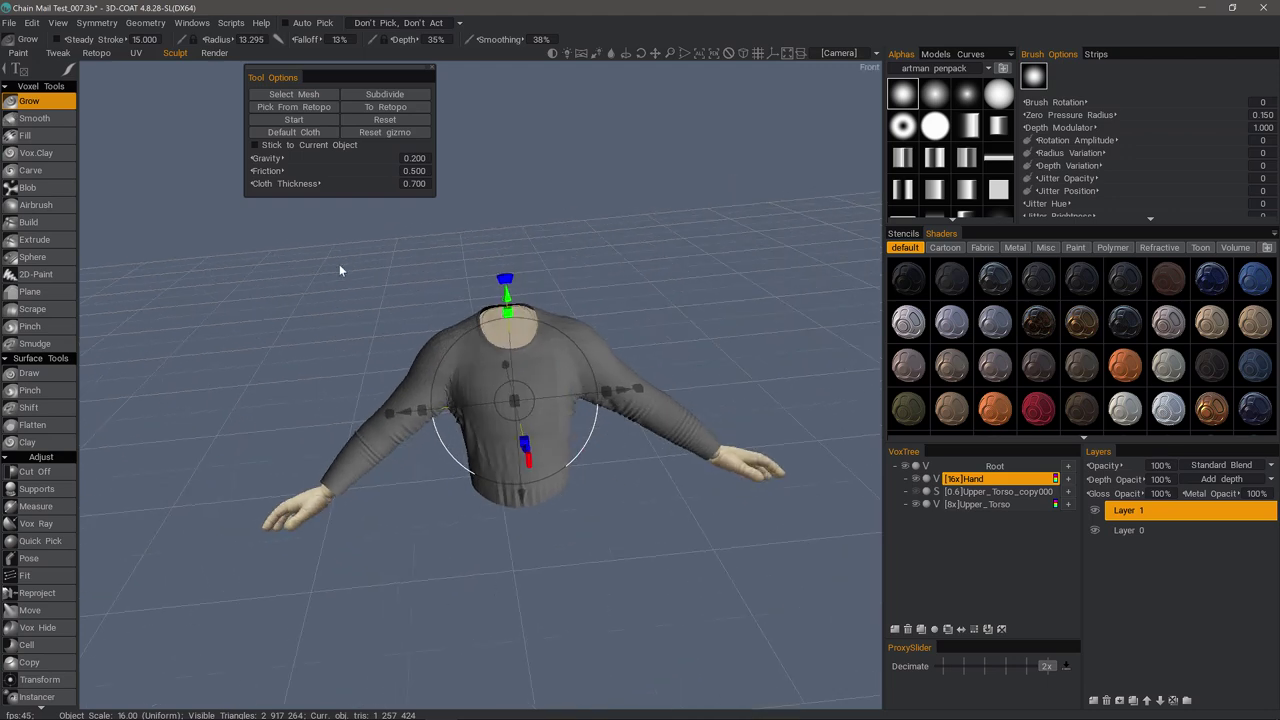
{"action": "left_click_drag", "start_coordinate": [432, 249], "coordinate": [392, 148]}
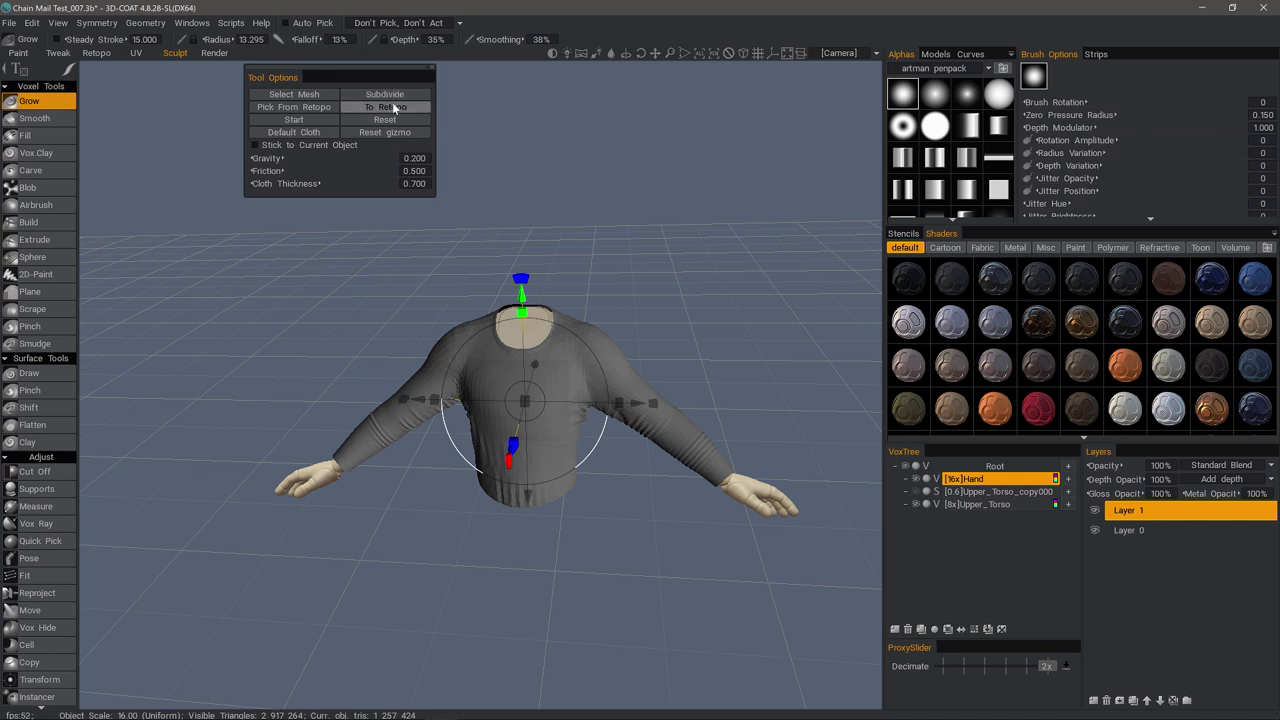
{"action": "key", "text": "KP_2"}
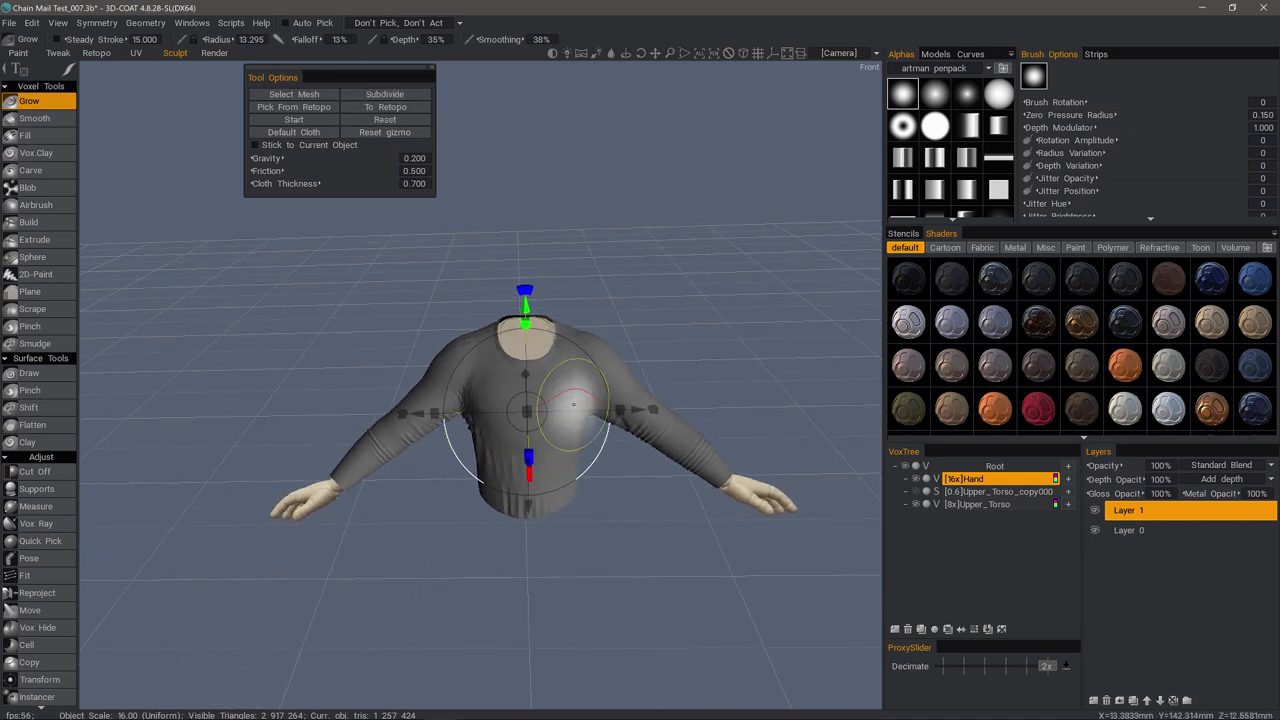
In the Retopo room, rename the Upper_Torso retopo object to Upper_Torso1
{"action": "left_click", "coordinate": [97, 53]}
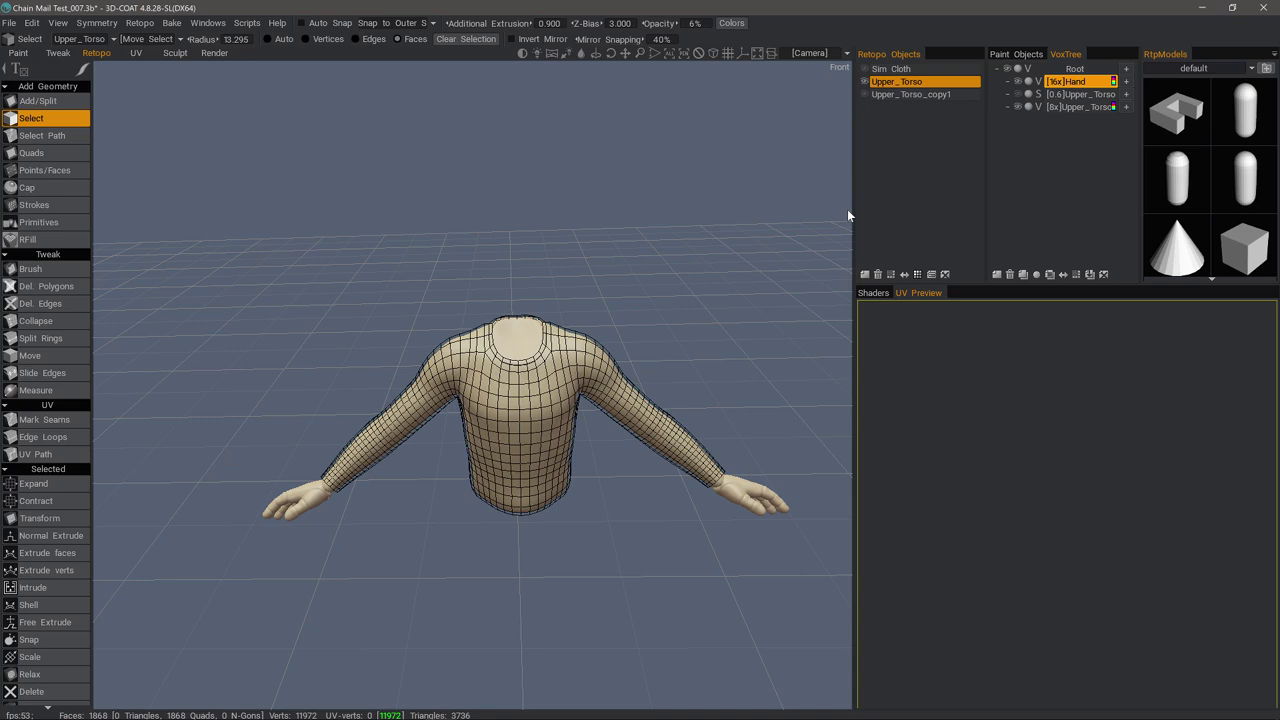
{"action": "double_click", "coordinate": [918, 83]}
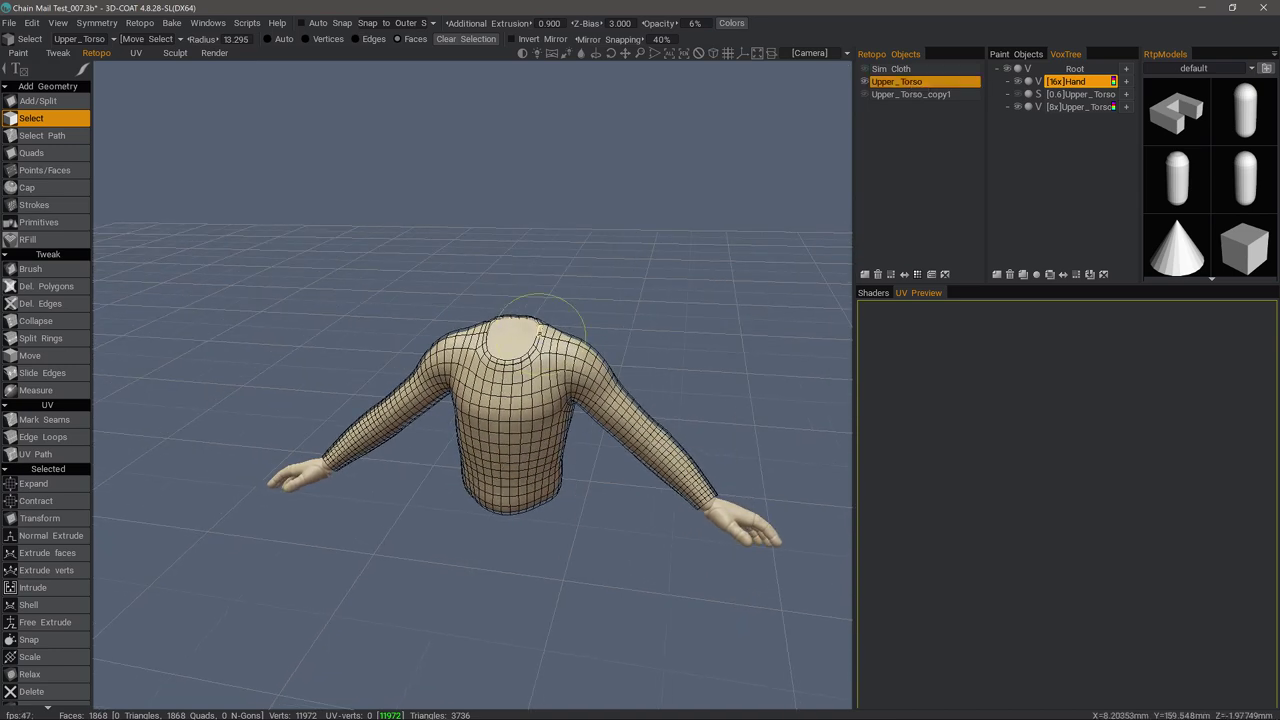
{"action": "left_click", "coordinate": [919, 81]}
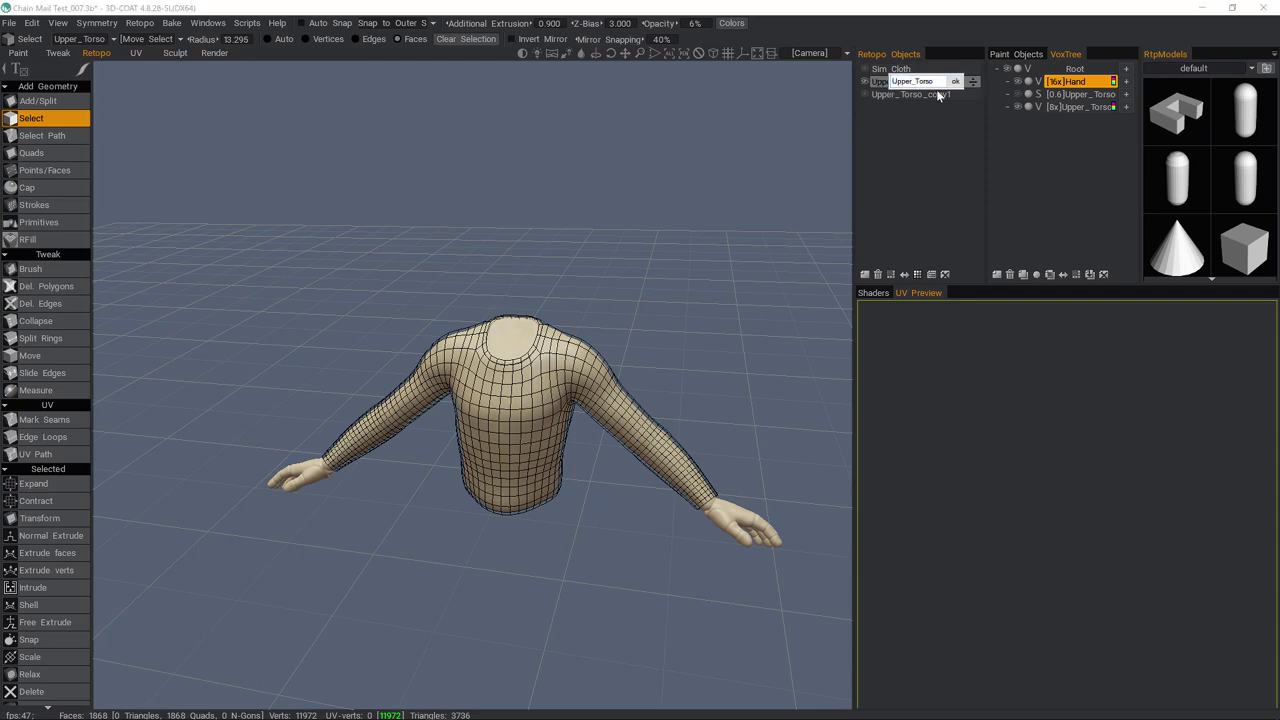
{"action": "left_click", "coordinate": [956, 82]}
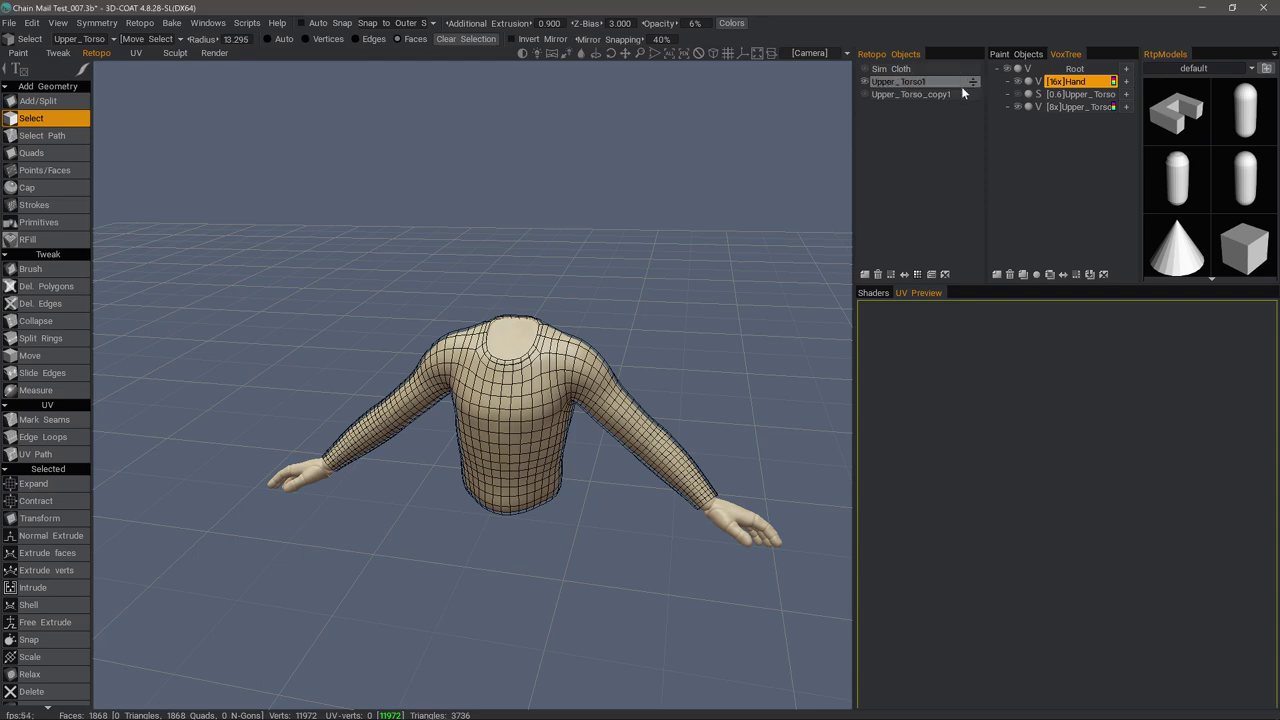
Send the simulated cloth shirt from the Sculpt room to Retopo and hide the Upper_Torso1 retopo object
{"action": "left_click", "coordinate": [174, 54]}
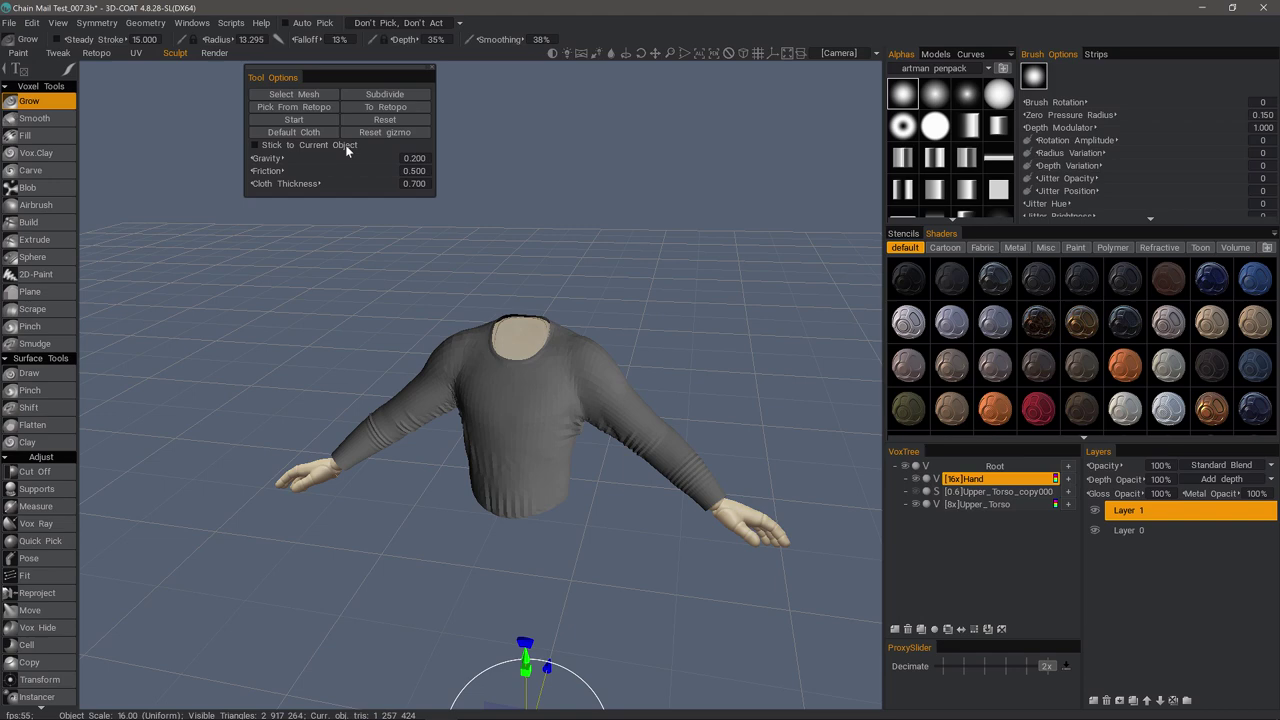
{"action": "left_click", "coordinate": [389, 106]}
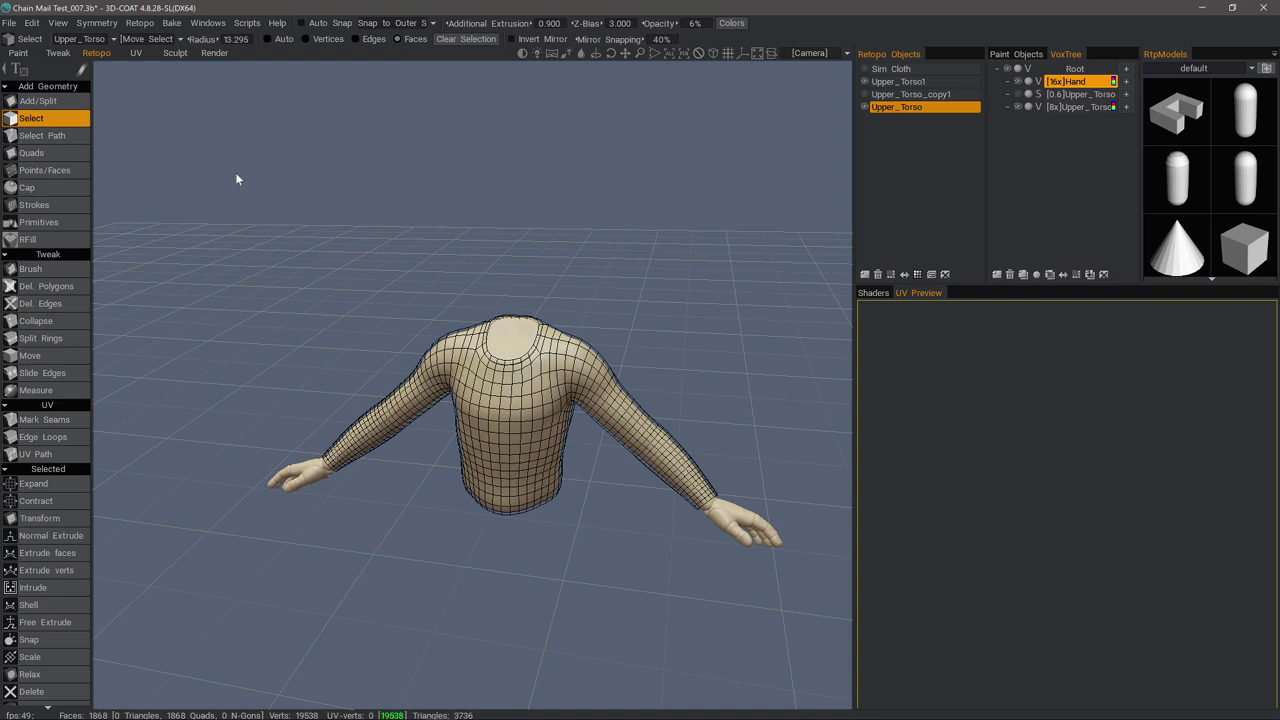
{"action": "left_click", "coordinate": [866, 82]}
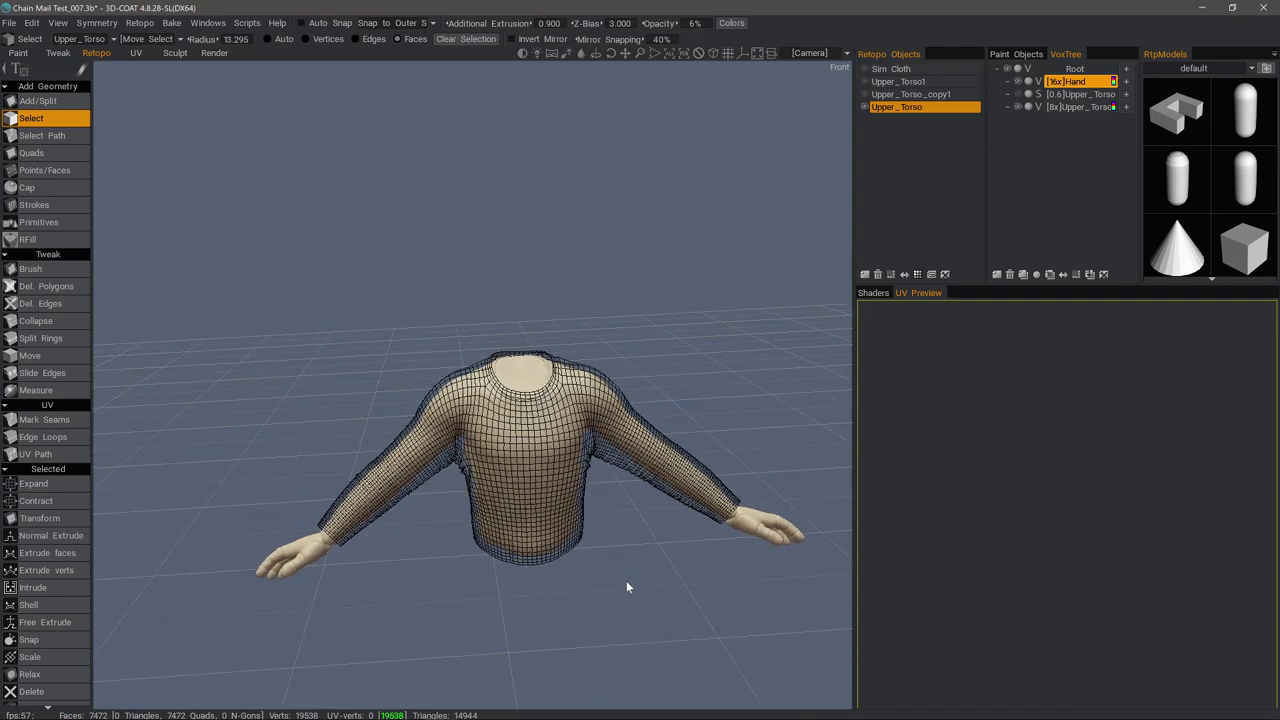
{"action": "left_click_drag", "start_coordinate": [595, 481], "coordinate": [575, 468]}
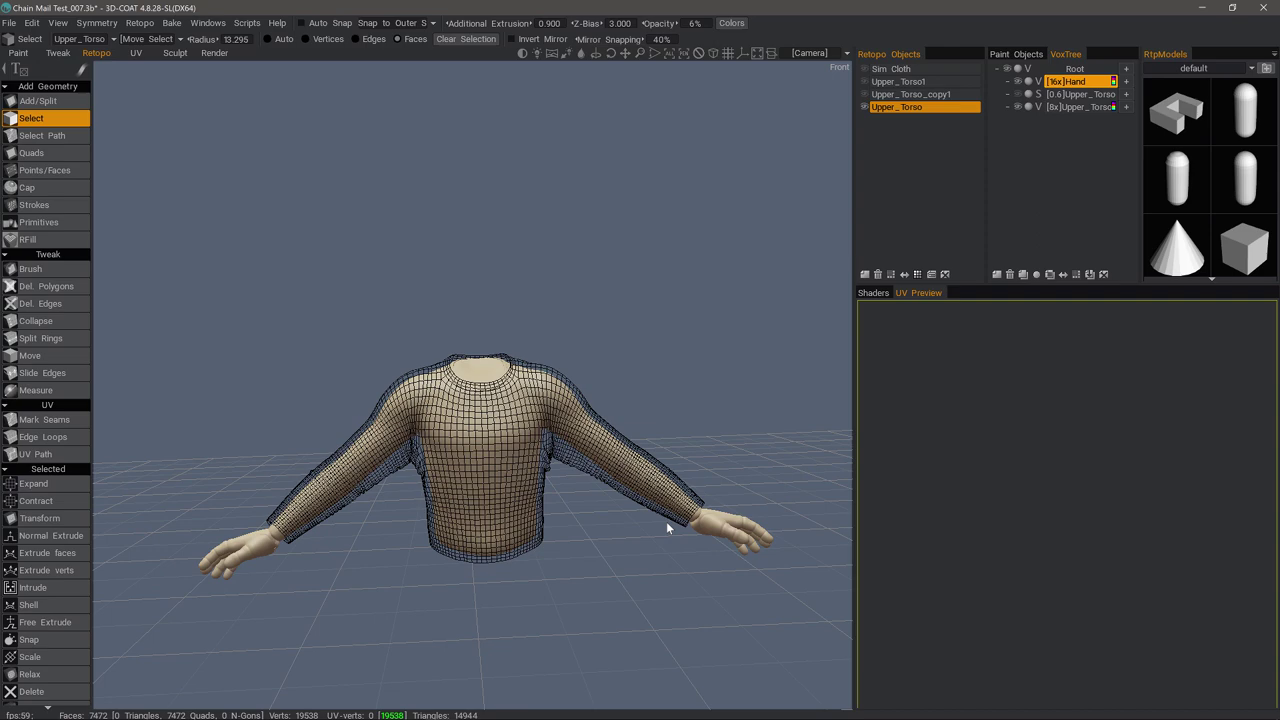
{"action": "left_click_drag", "start_coordinate": [621, 505], "coordinate": [615, 540]}
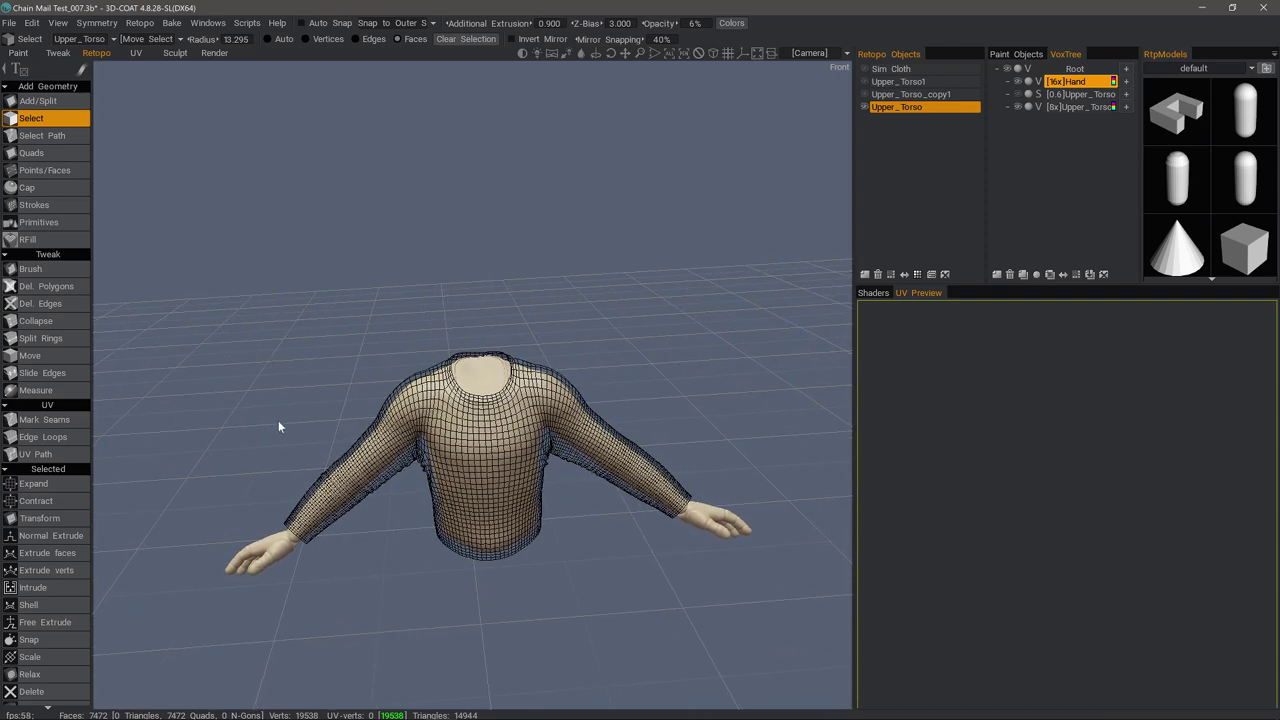
{"action": "left_click_drag", "start_coordinate": [279, 427], "coordinate": [284, 427]}
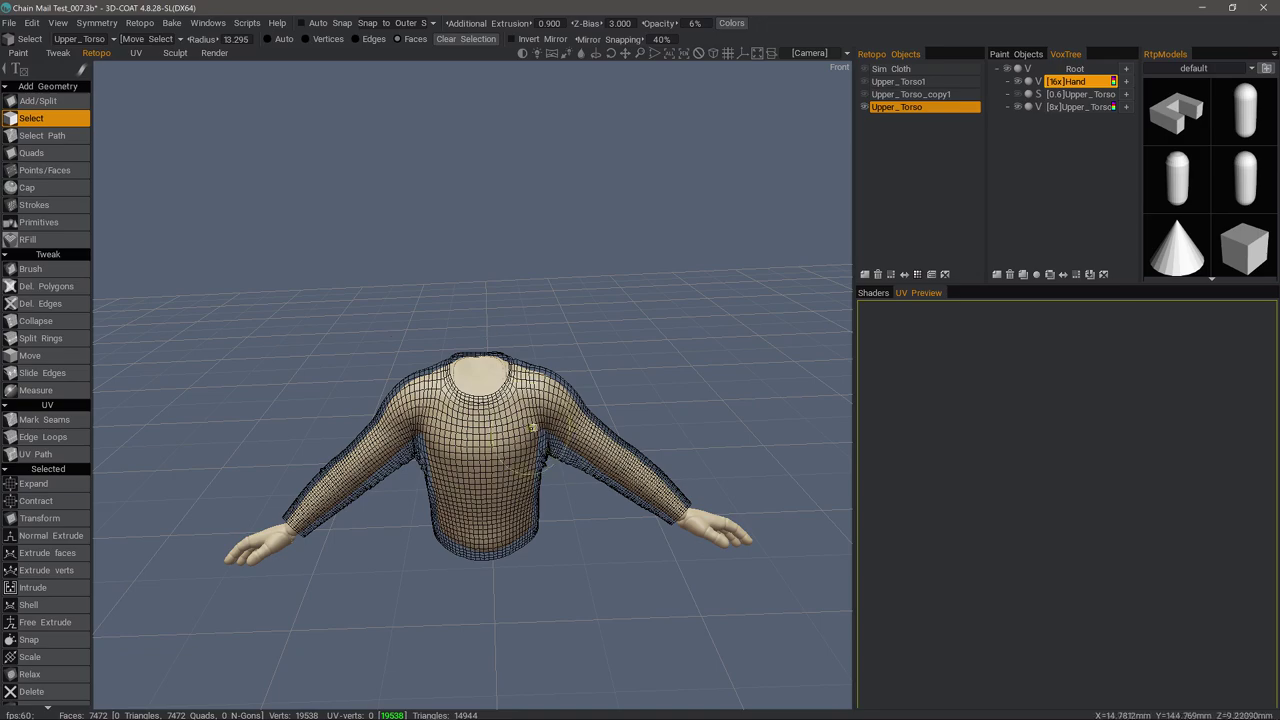